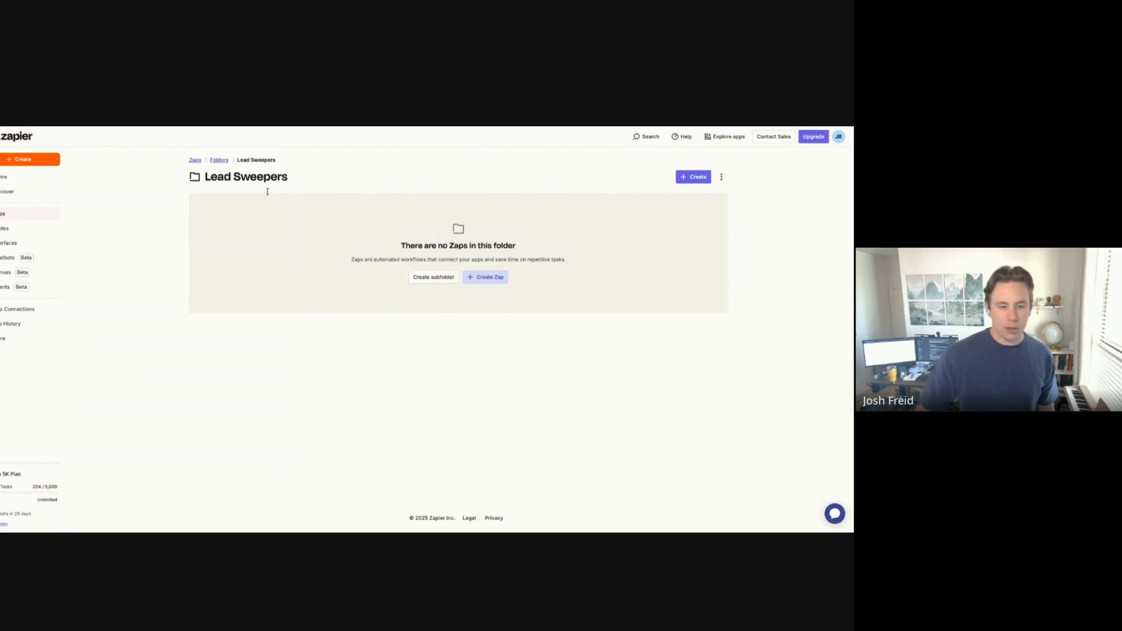
Step: Create a new Zap in the empty Lead Sweepers folder, opening a blank Untitled Zap draft
click(490, 278)
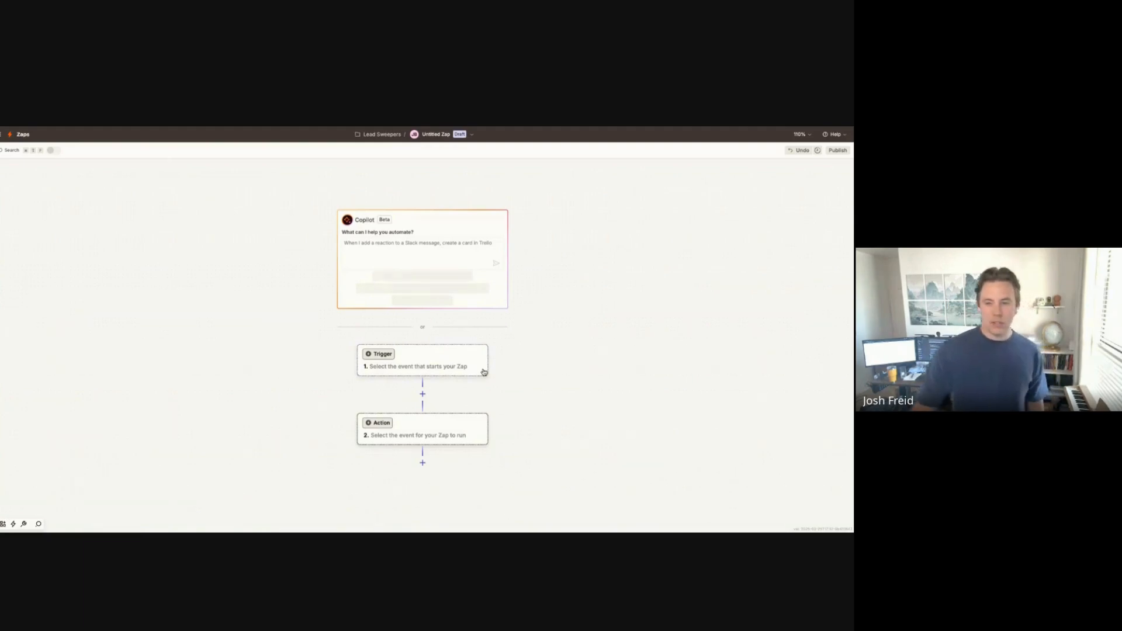
scroll(446, 363, down, 1)
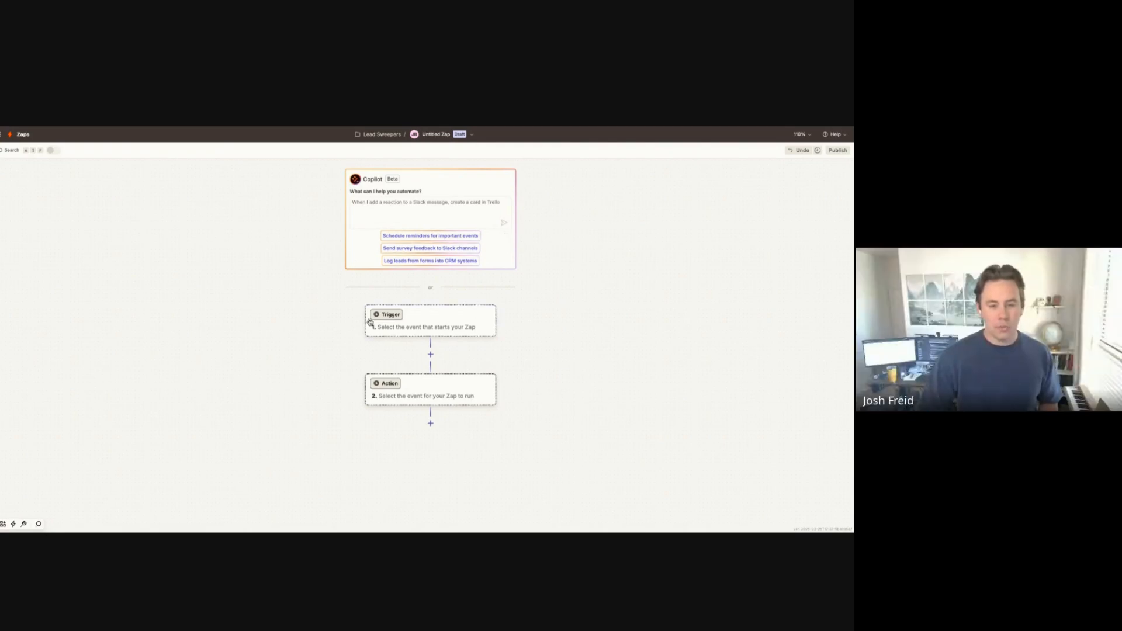
Step: Set the trigger to Follow Up Boss's Person Stage Updated event and connect a Follow Up Boss account
click(449, 326)
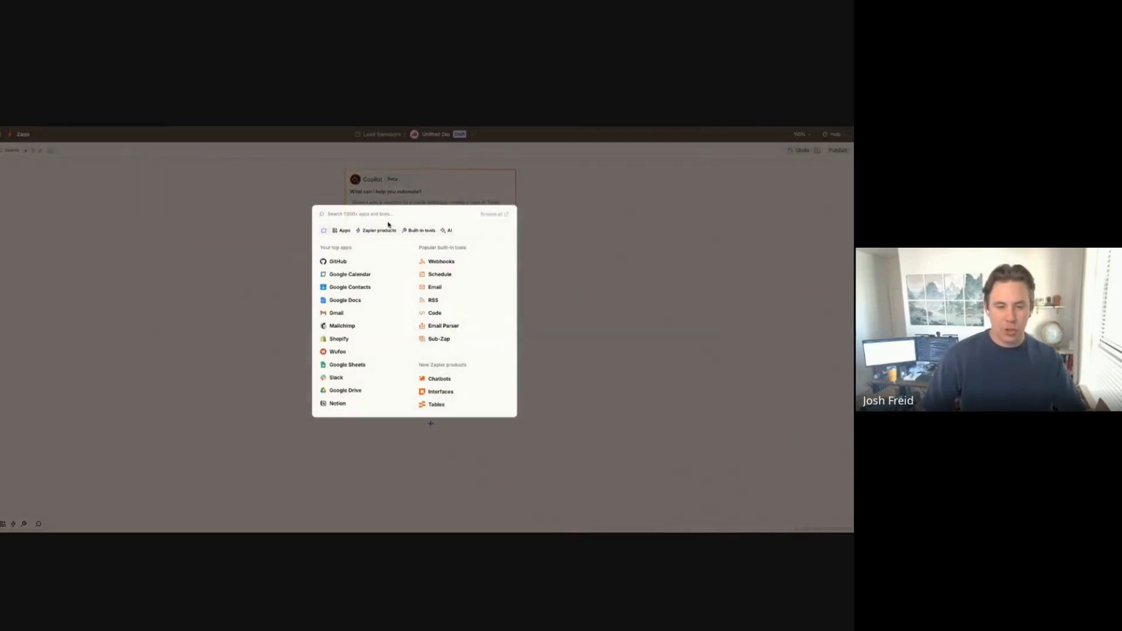
text(h)
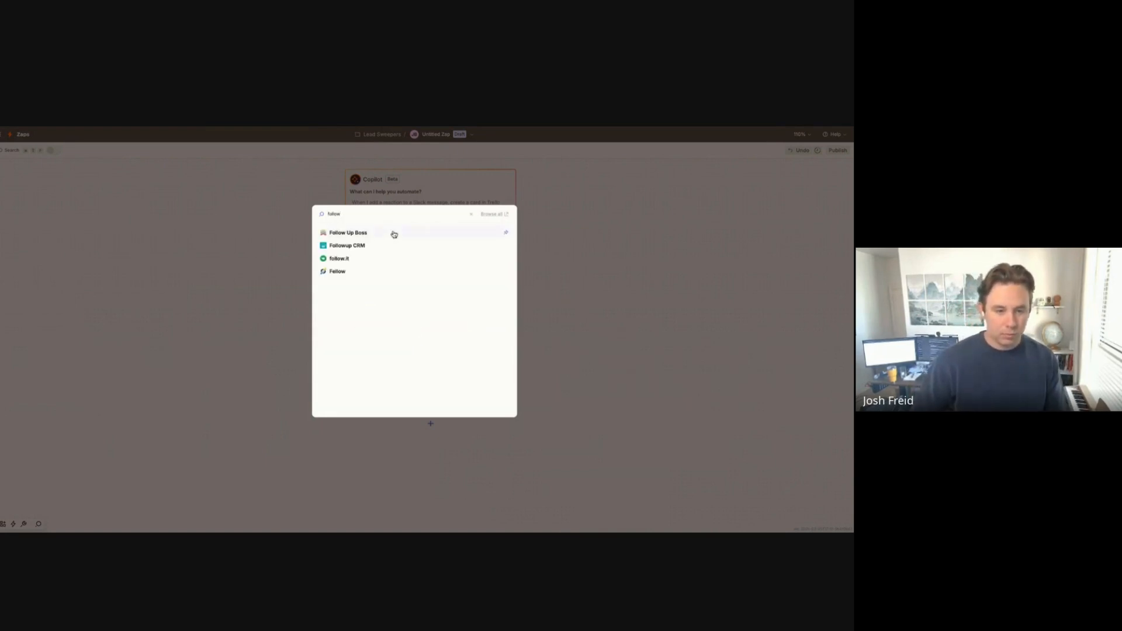
click(394, 234)
click(760, 252)
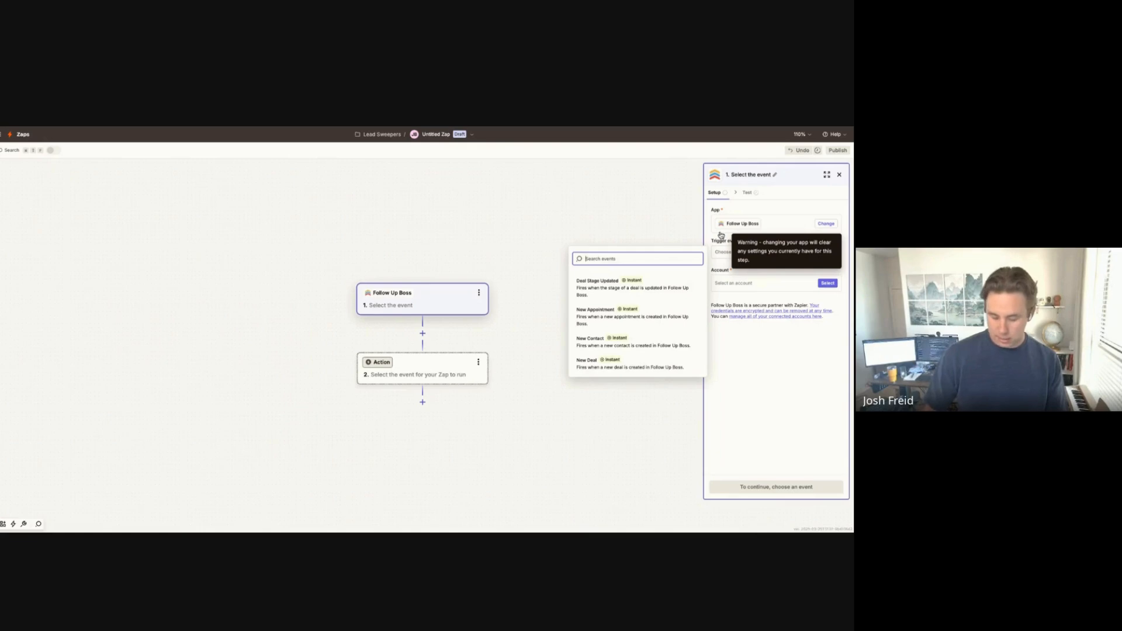
text(stage)
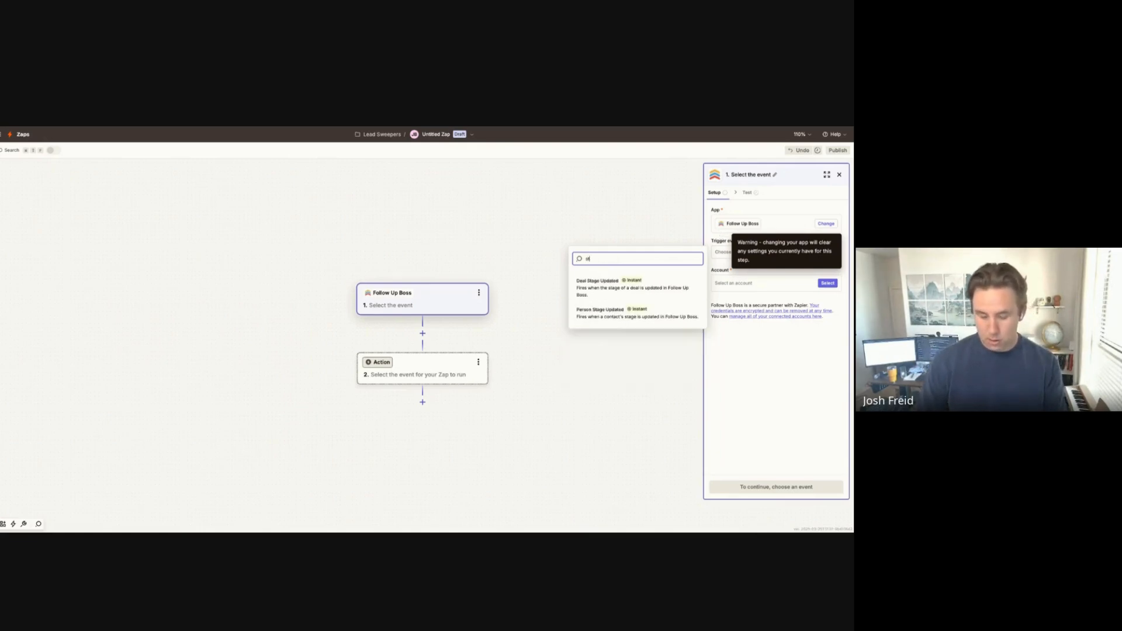
click(611, 317)
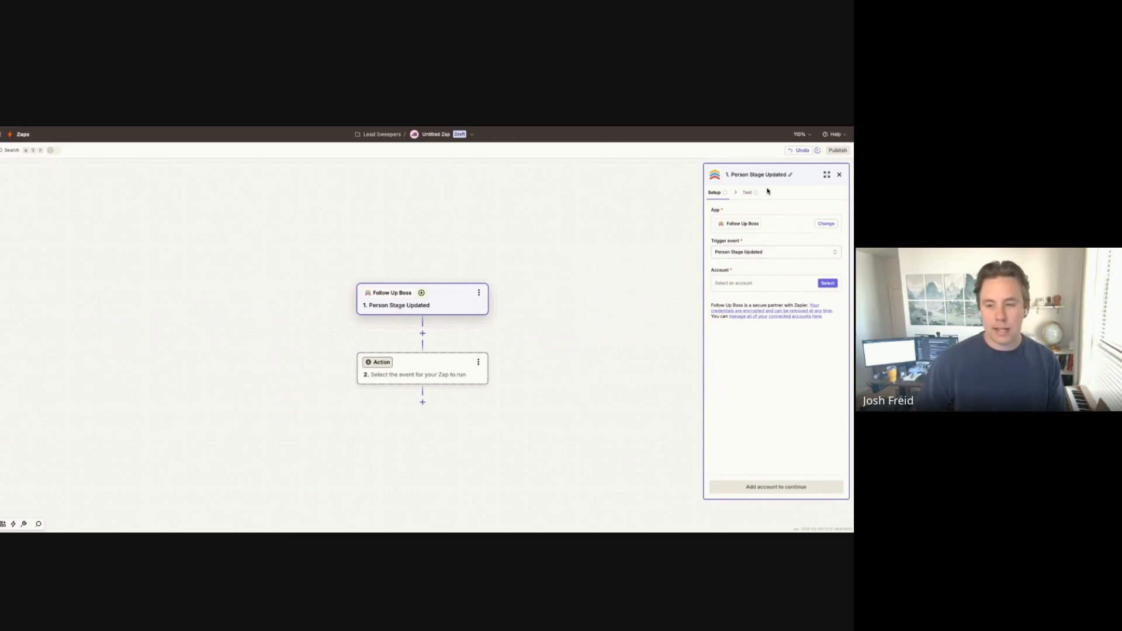
click(830, 284)
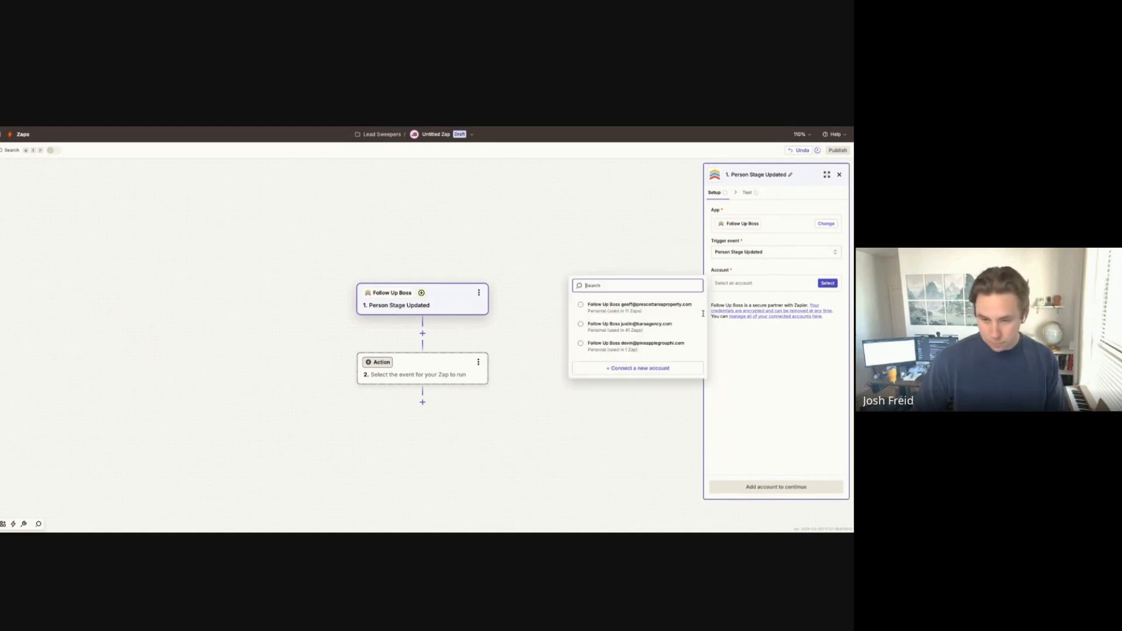
click(670, 330)
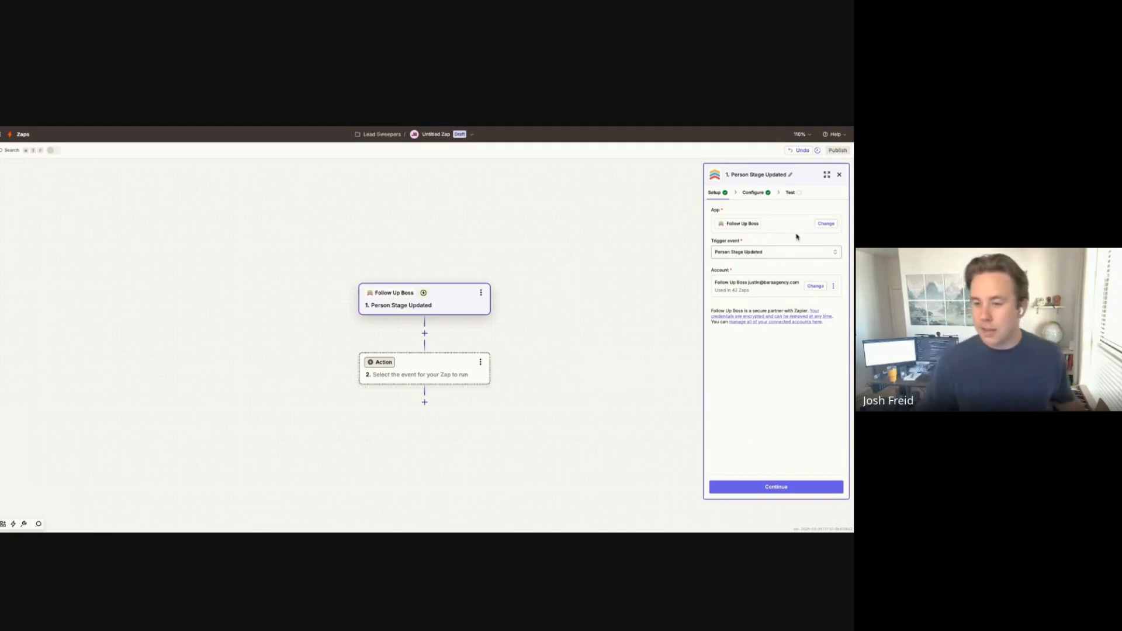
Step: Restrict the trigger's Stage name to Lead
click(767, 193)
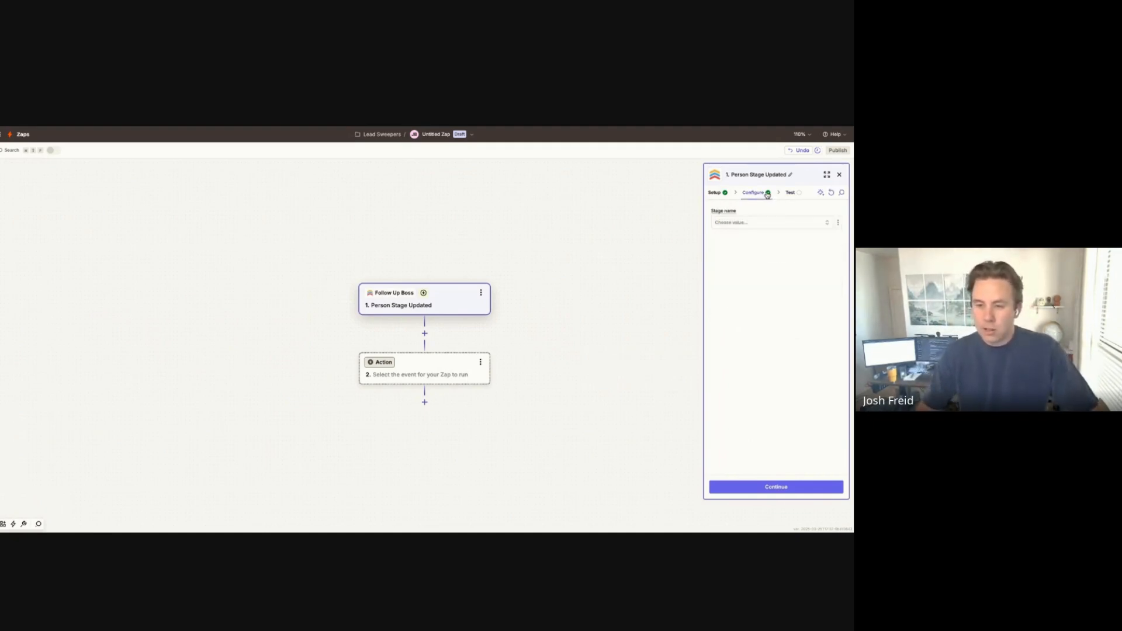
click(780, 222)
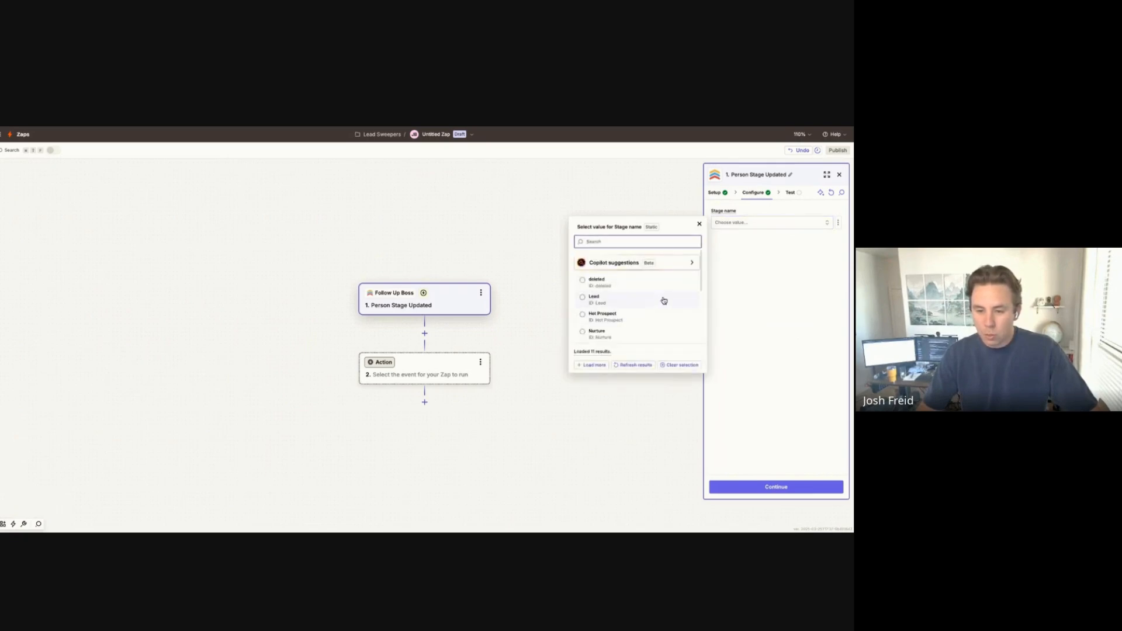
click(663, 300)
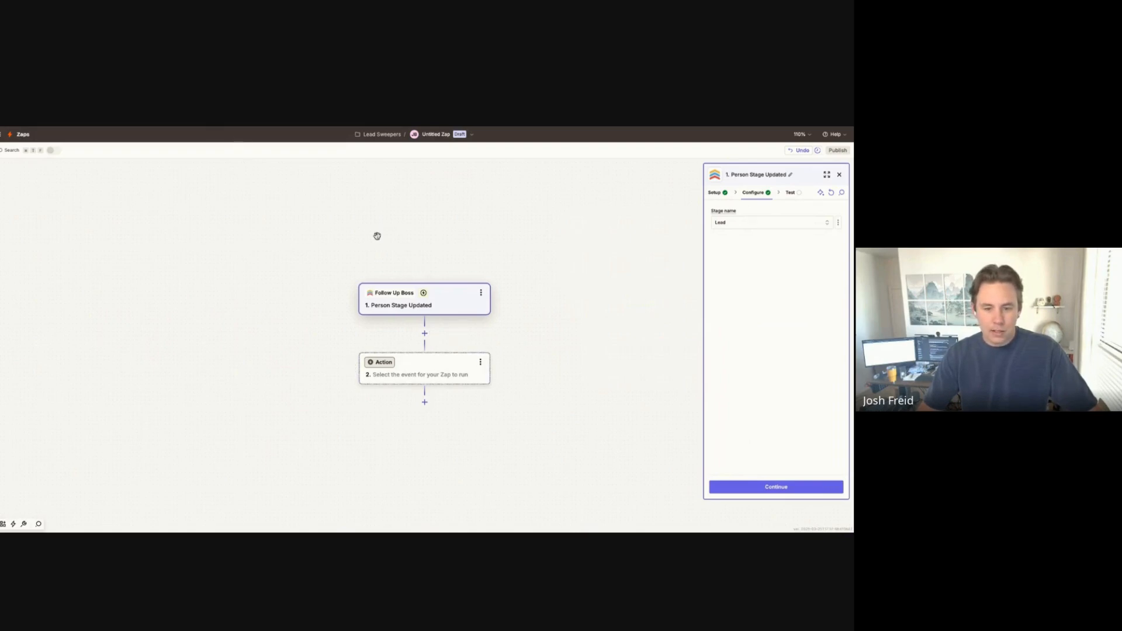
Step: Test the trigger and continue with Contact C as the sample record
click(806, 485)
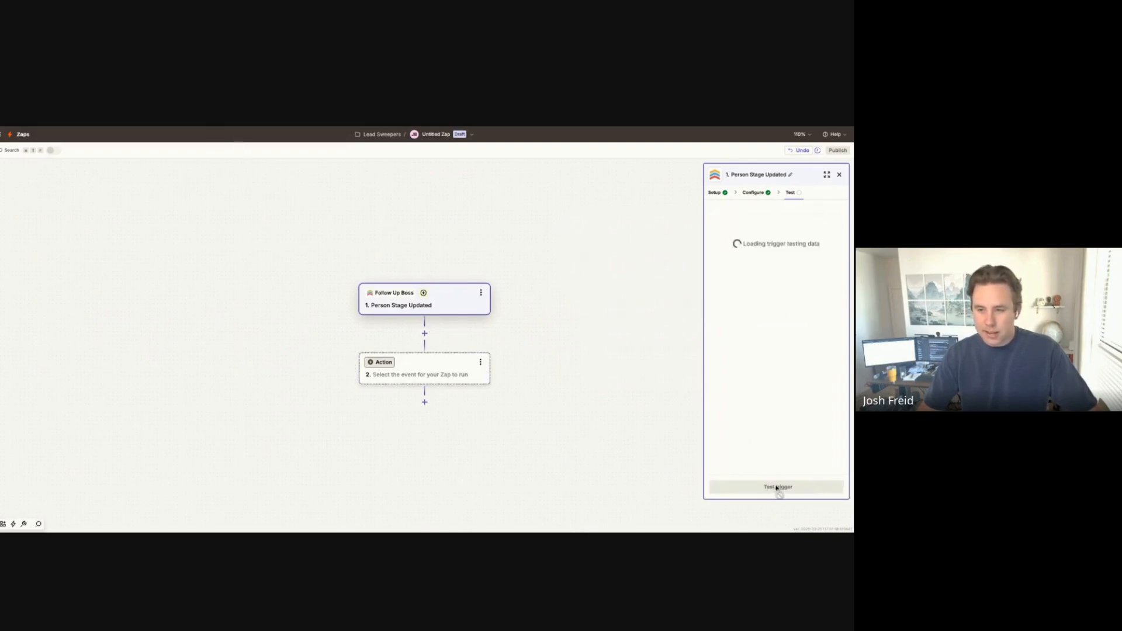
click(799, 487)
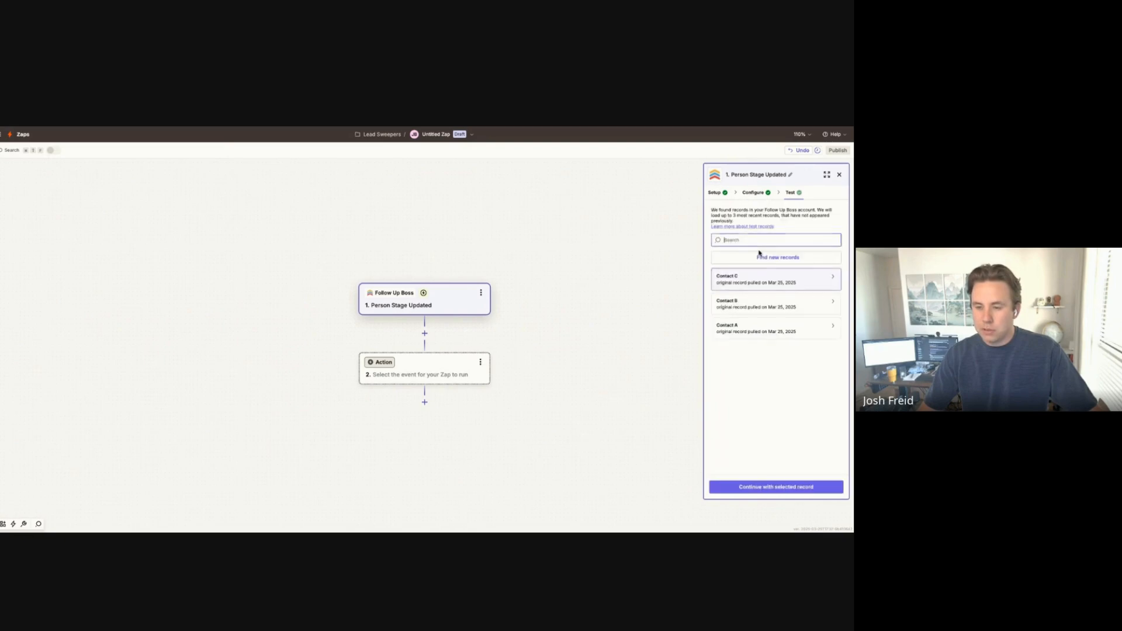
click(790, 279)
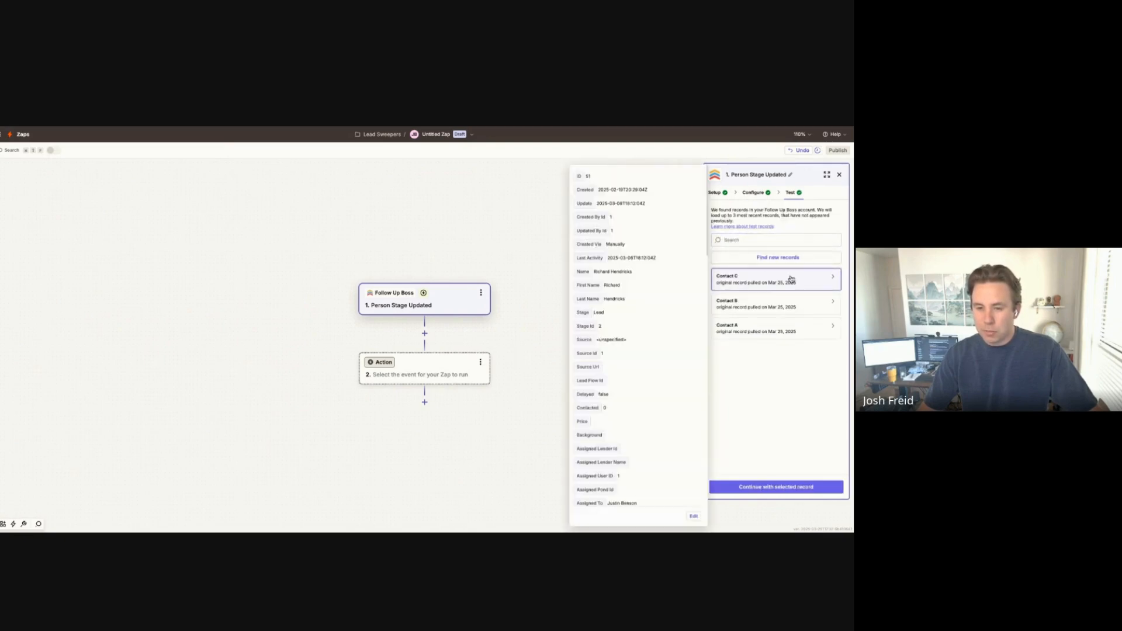
scroll(642, 291, down, 5)
scroll(641, 292, down, 1)
click(785, 488)
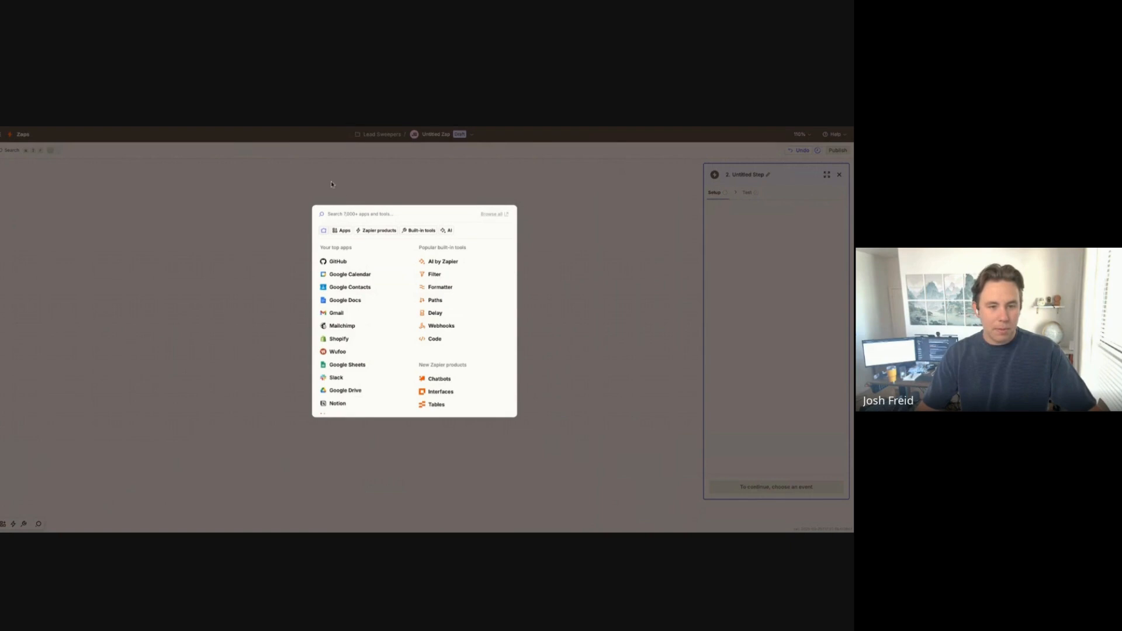
Step: Dismiss the step 2 app chooser, leaving Action step 2 empty on the canvas
click(395, 195)
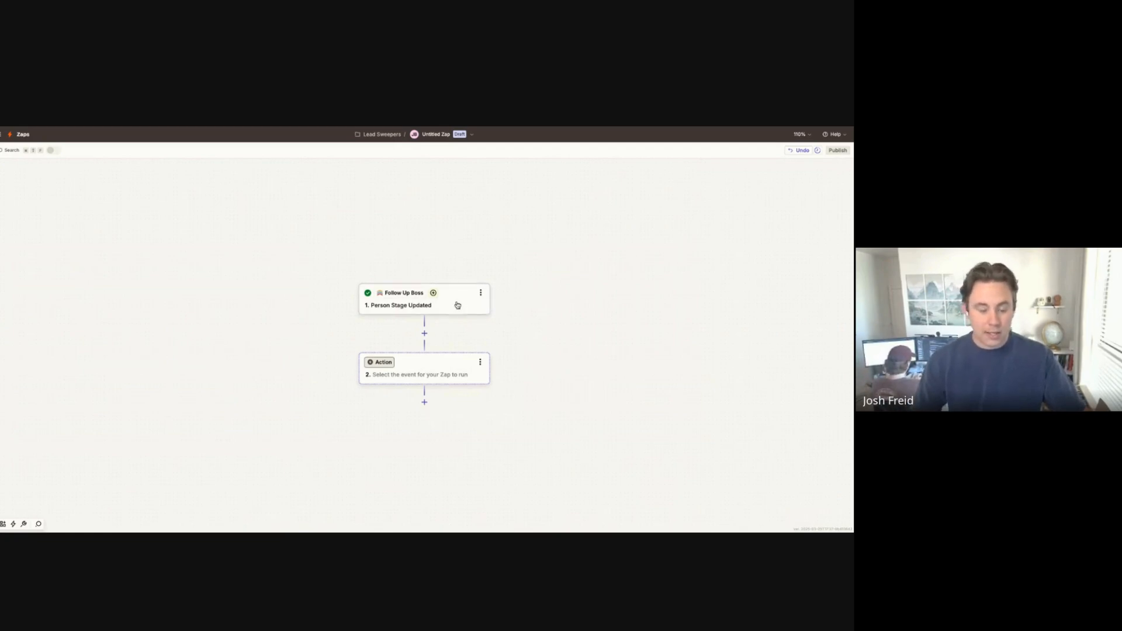
Step: Make step 2 a Filter by Zapier step
click(481, 363)
click(446, 377)
click(422, 372)
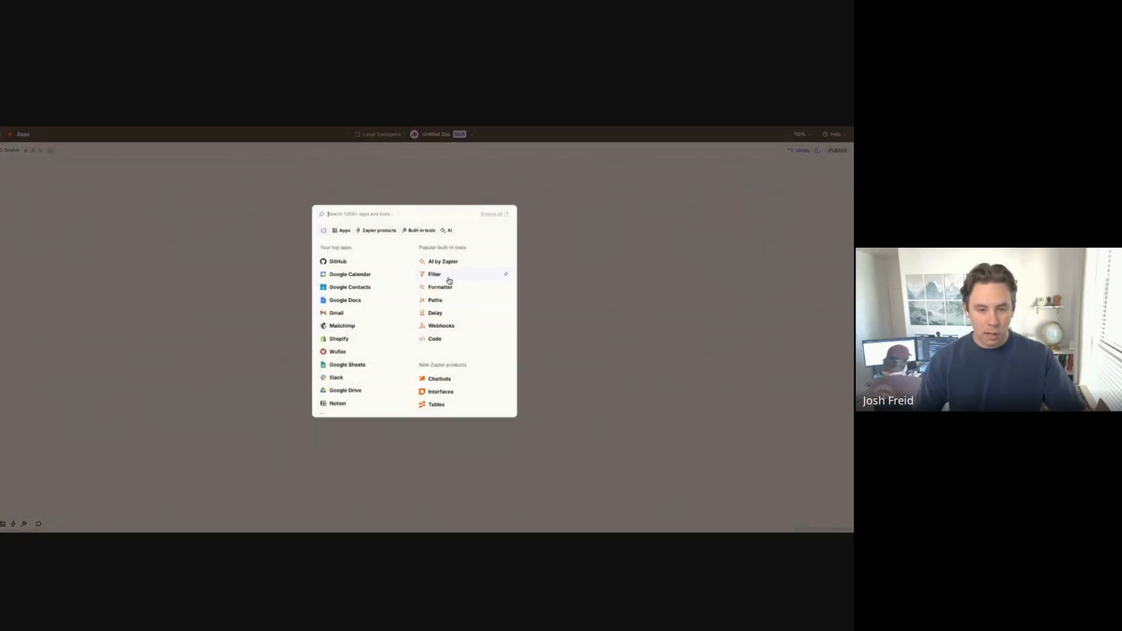
click(457, 279)
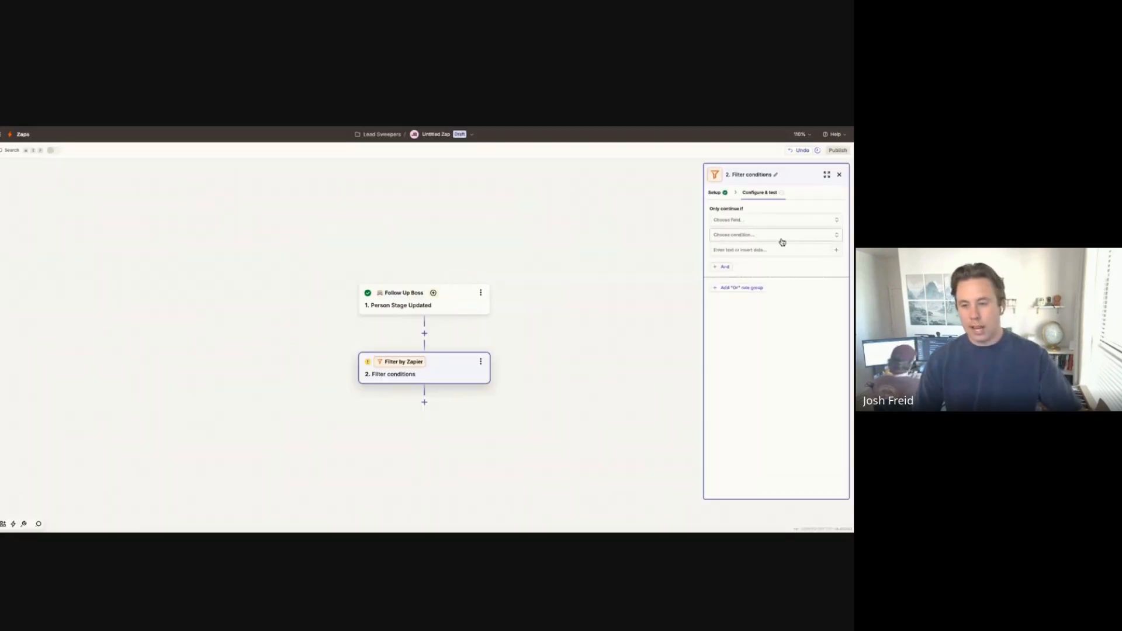
Step: Set the filter rule: Assigned To (Text) Does not contain the agent's name
click(775, 220)
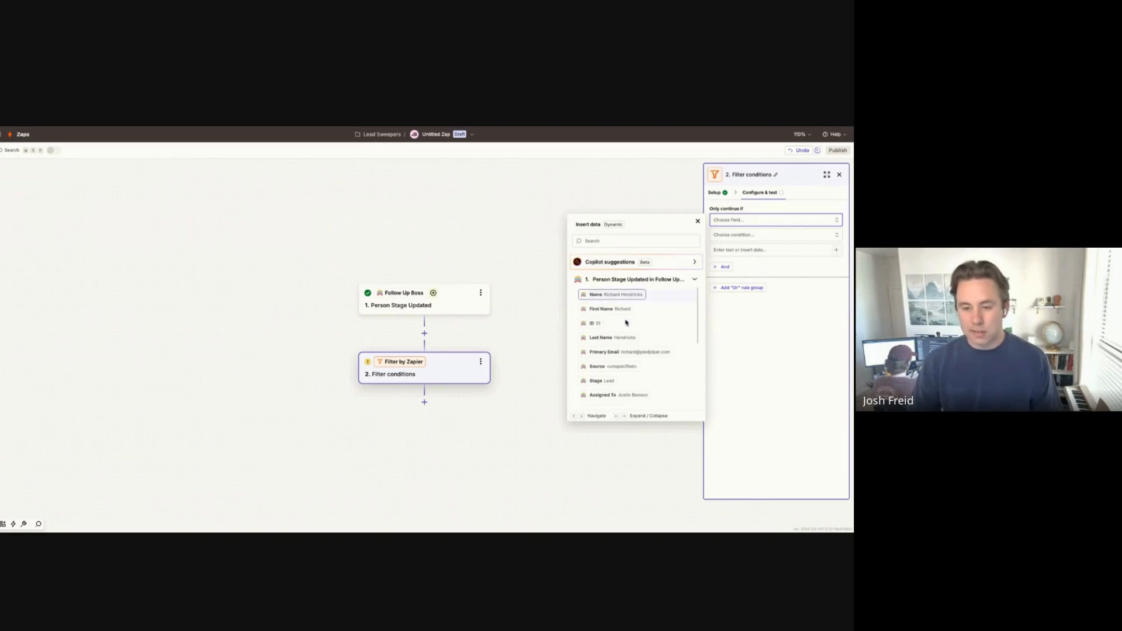
scroll(651, 327, down, 1)
scroll(649, 333, down, 1)
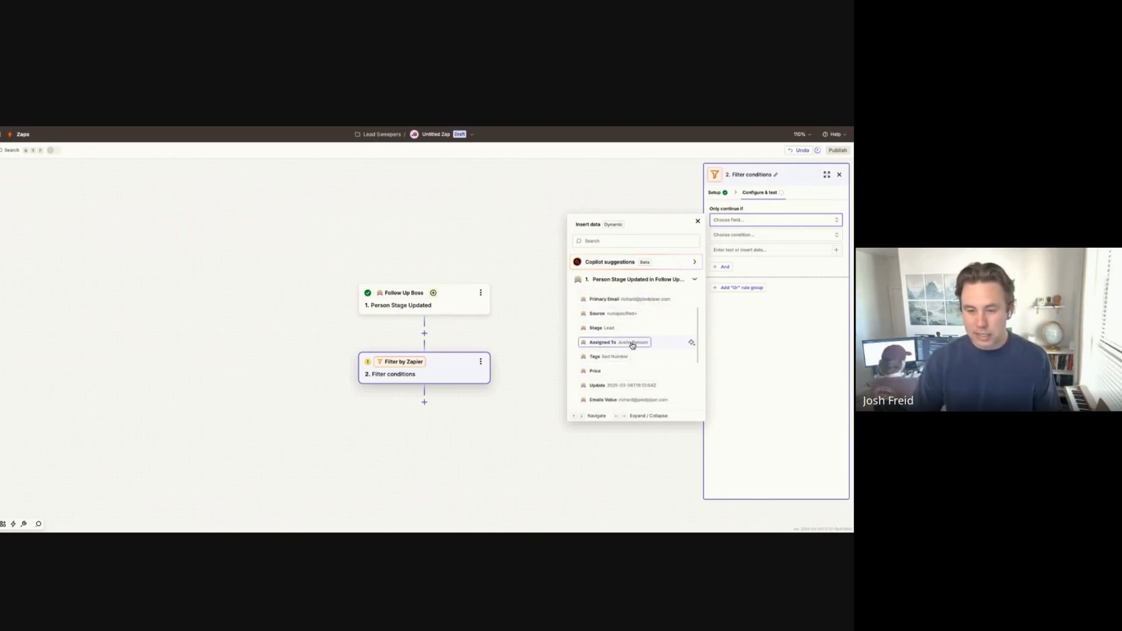
click(603, 344)
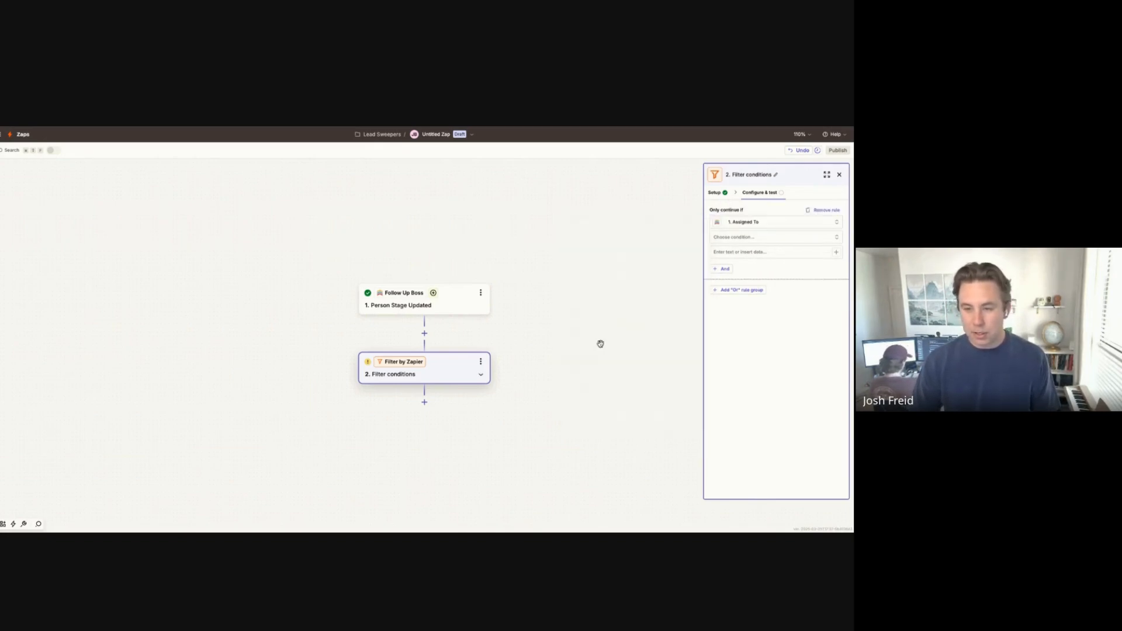
click(793, 236)
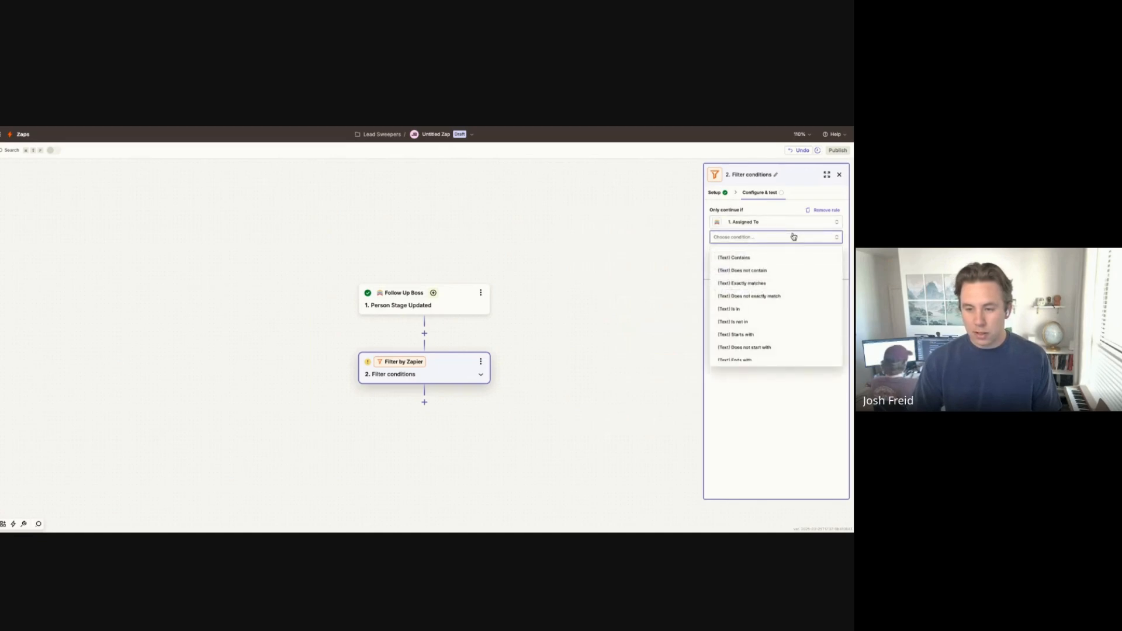
click(791, 276)
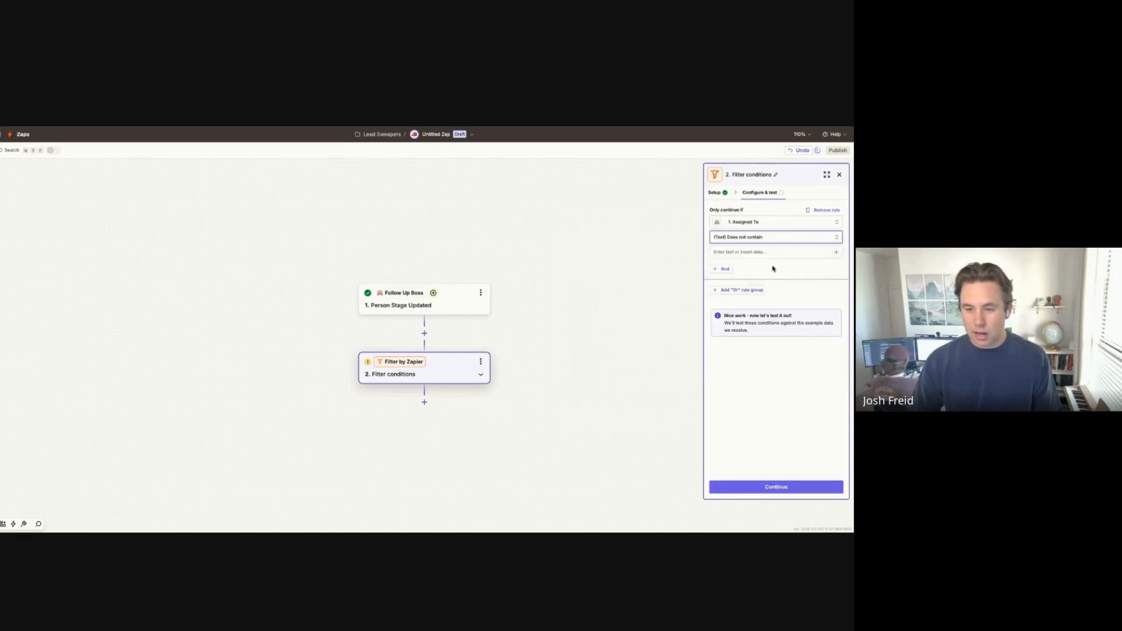
click(767, 253)
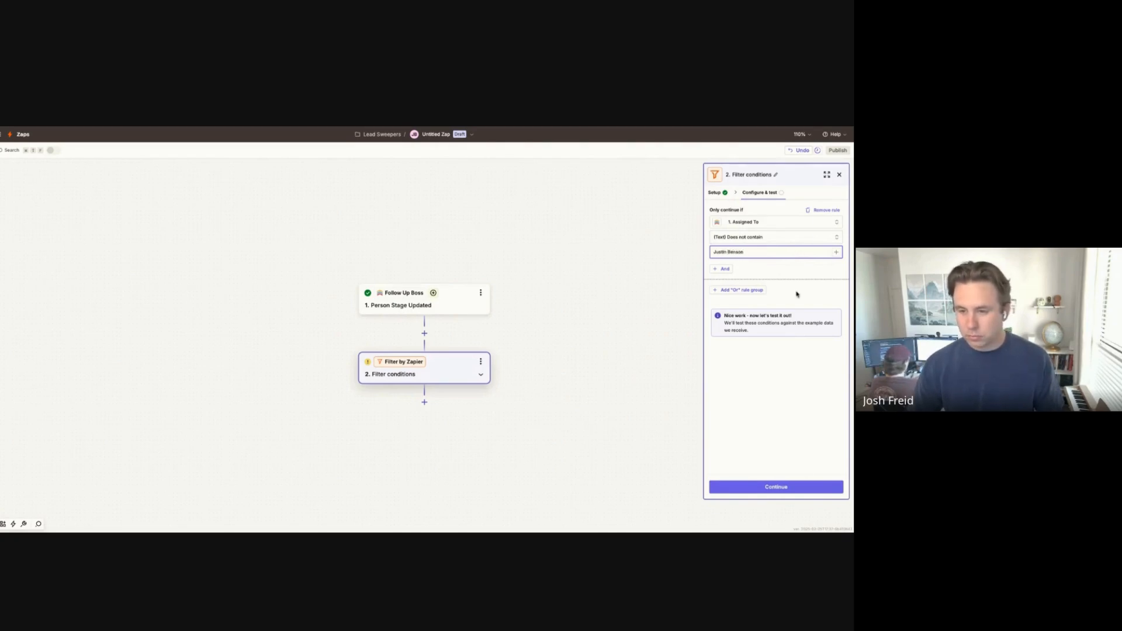
Step: Retest the filter on sample data and add a third step below it
click(790, 487)
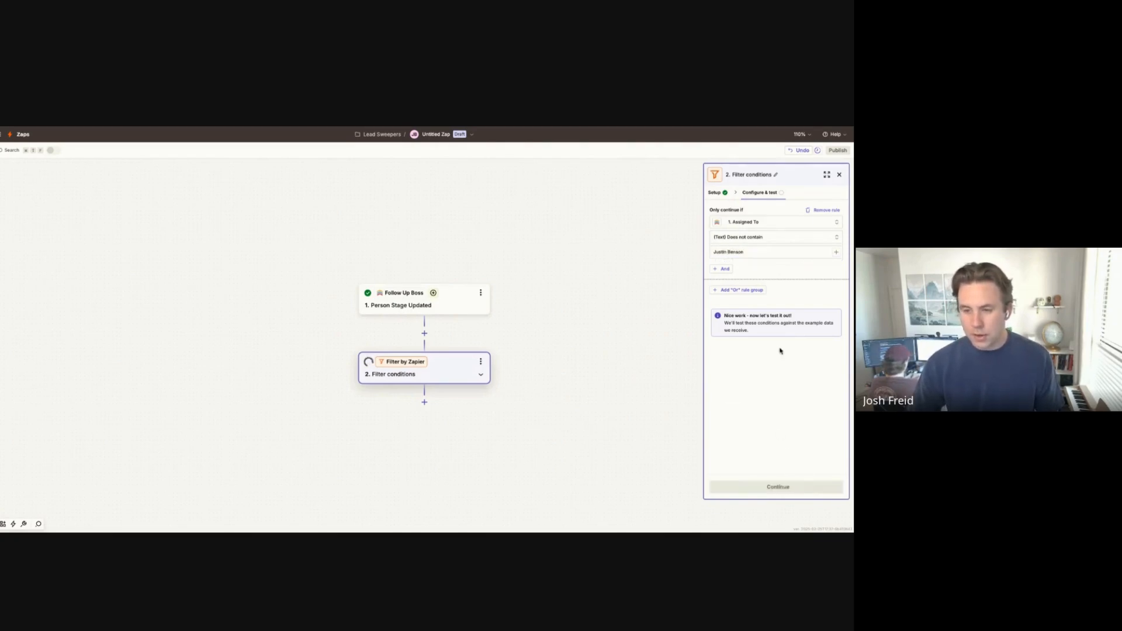
click(726, 395)
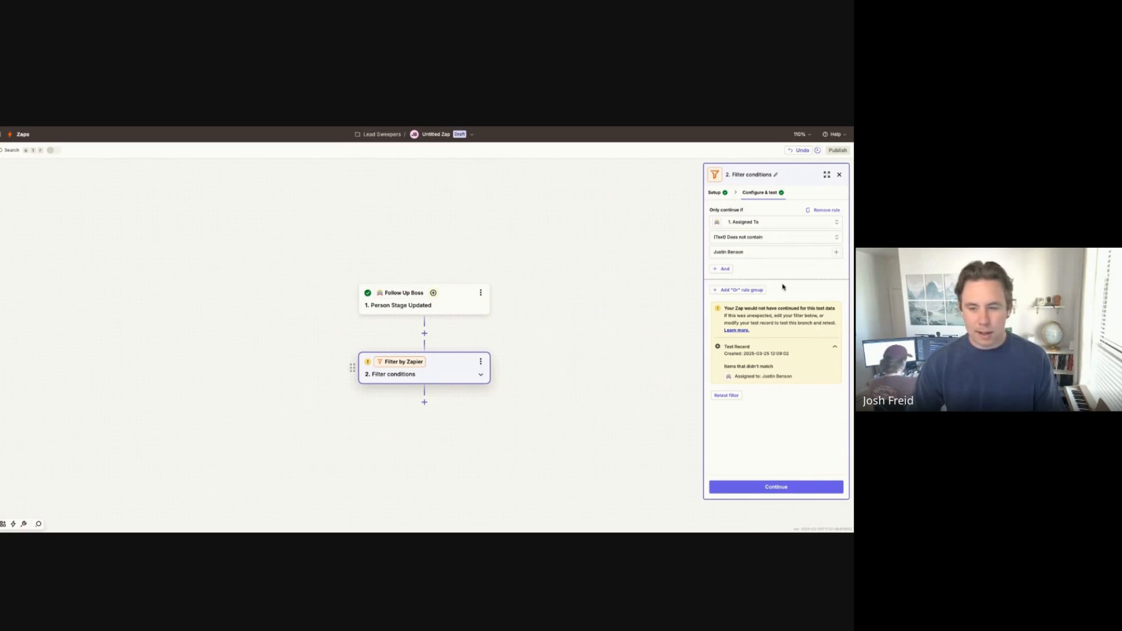
click(776, 487)
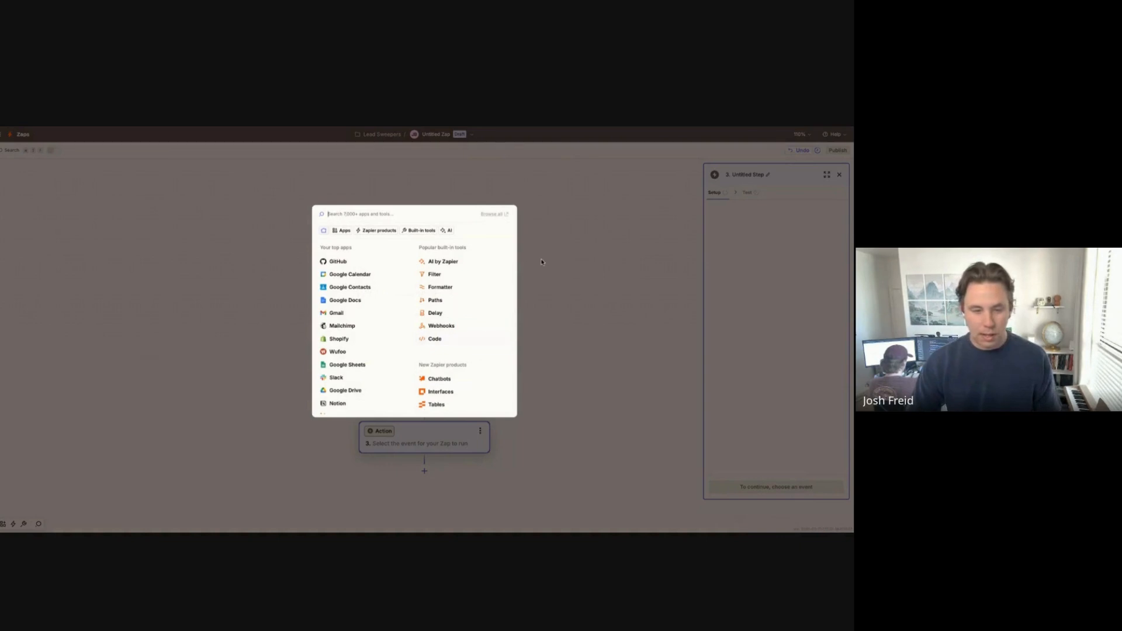
Step: Make step 3 a Delay by Zapier step using the Delay For event
click(478, 314)
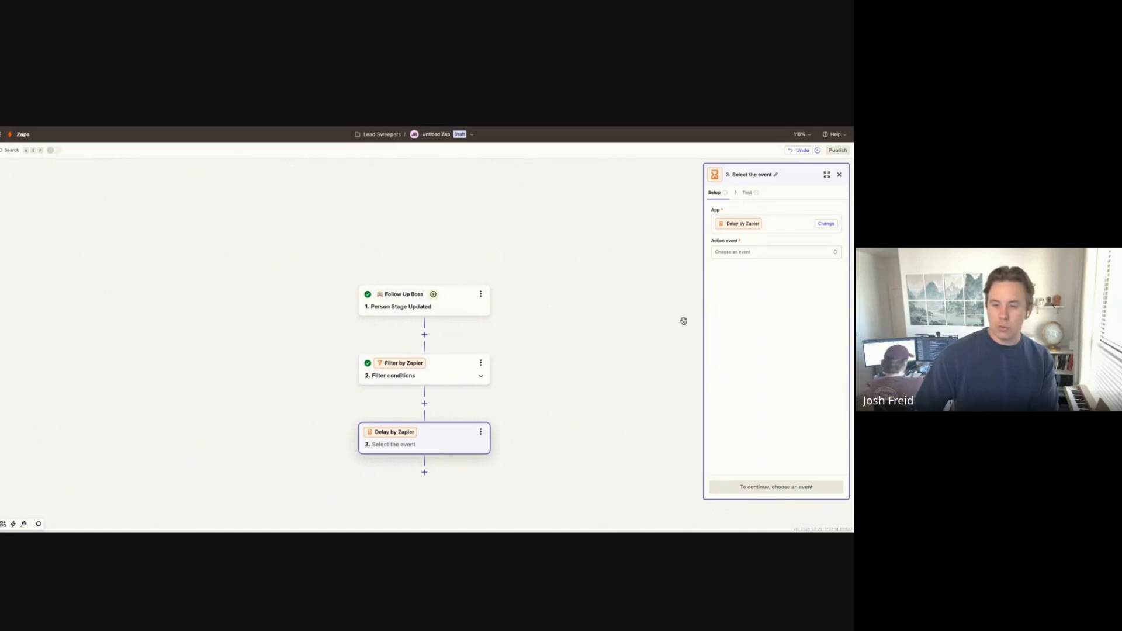
click(760, 255)
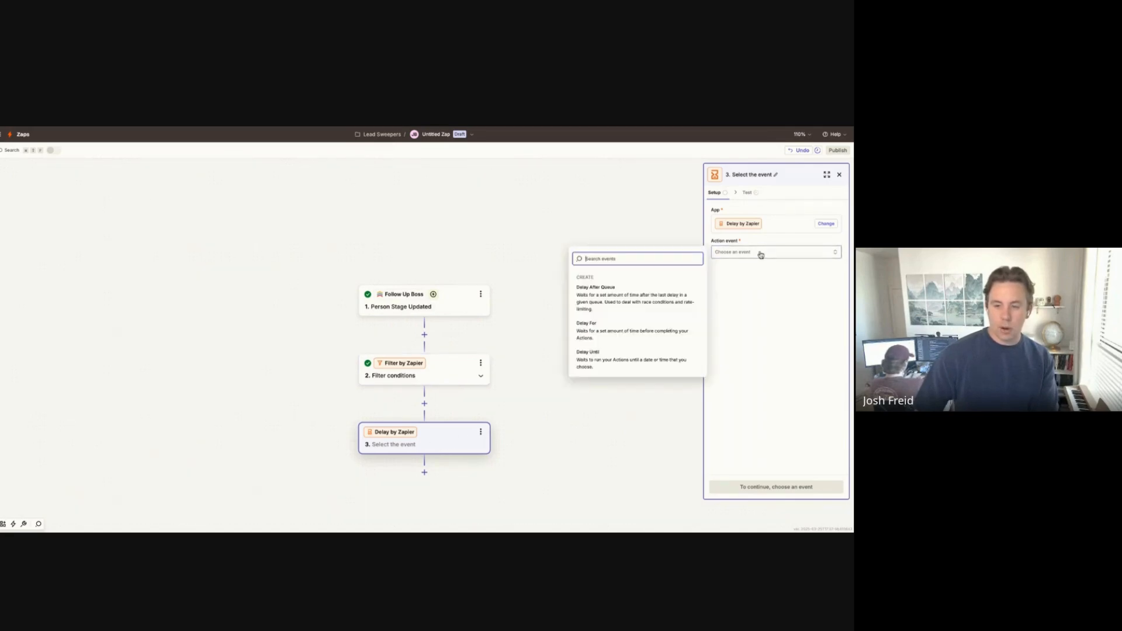
click(656, 333)
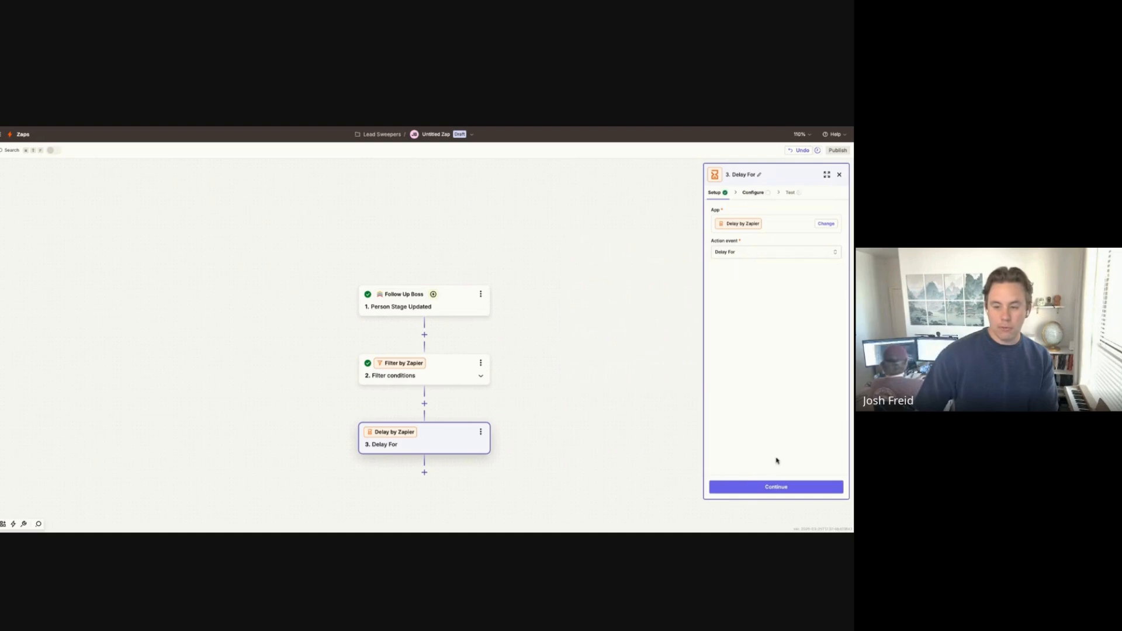
click(780, 486)
Step: Set the delay to 1 Hours and run a successful test of the step
click(753, 224)
text(1)
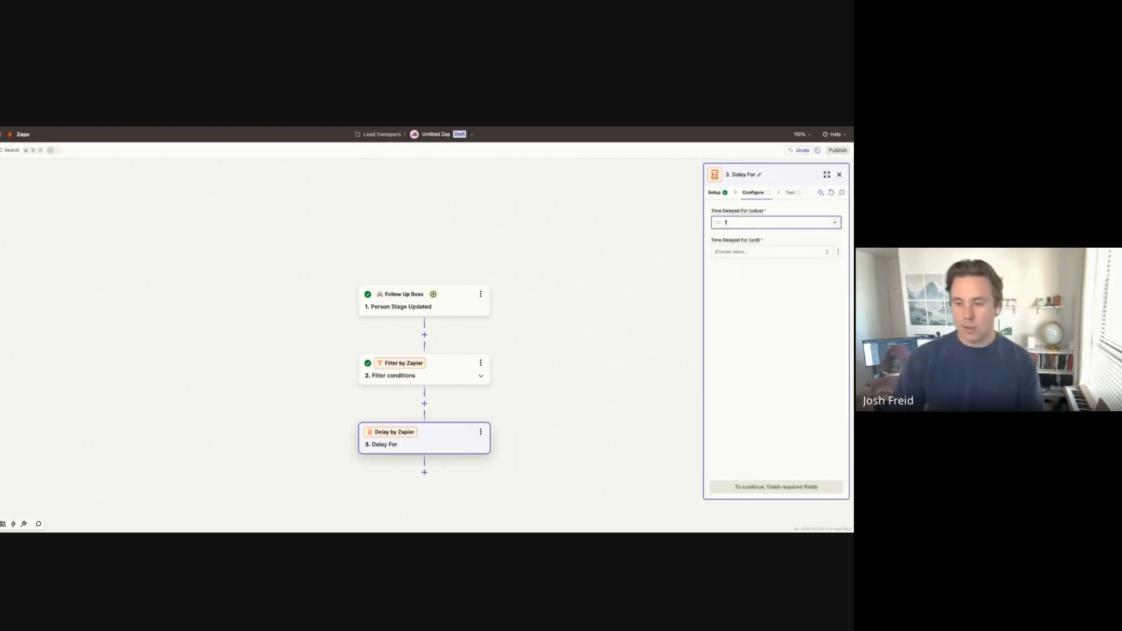
click(772, 255)
click(772, 255)
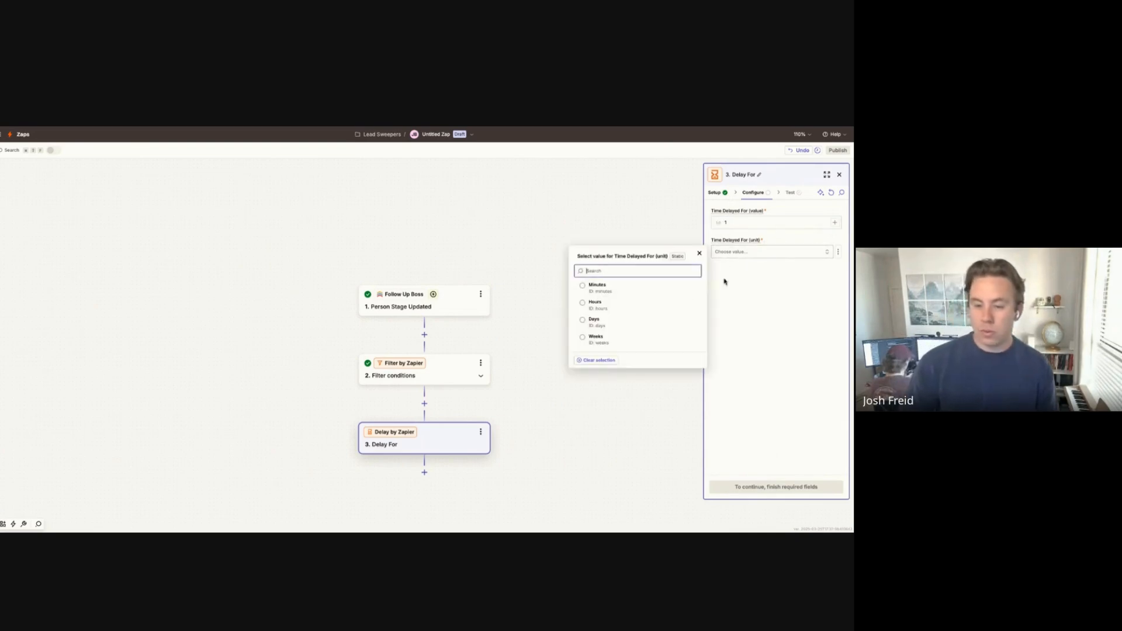
click(664, 308)
click(772, 488)
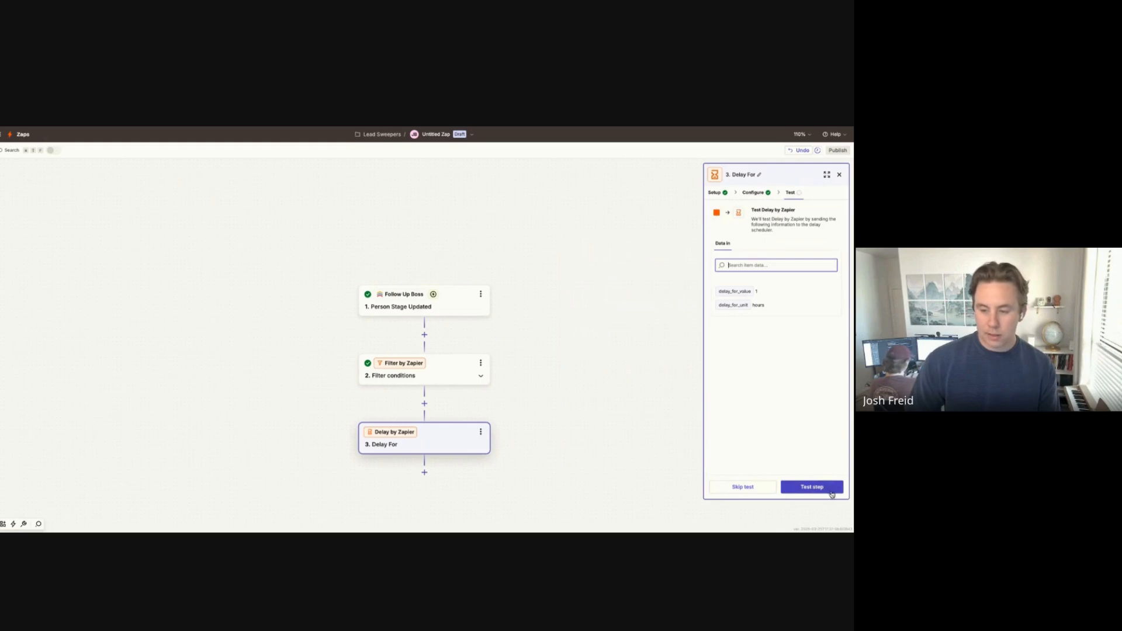
click(816, 493)
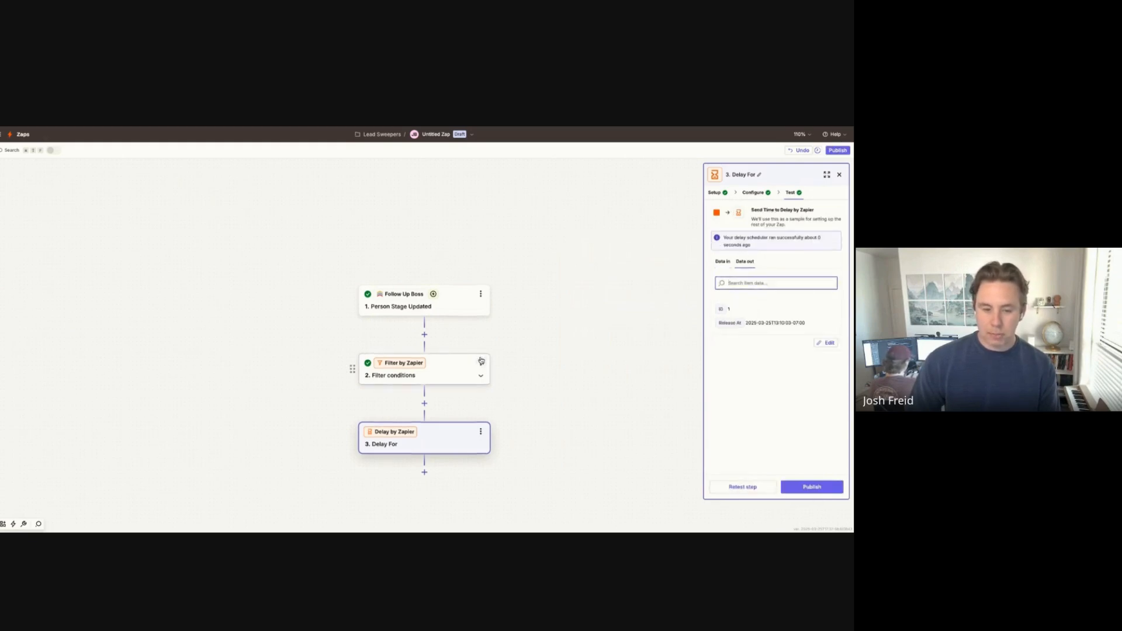
scroll(478, 358, down, 3)
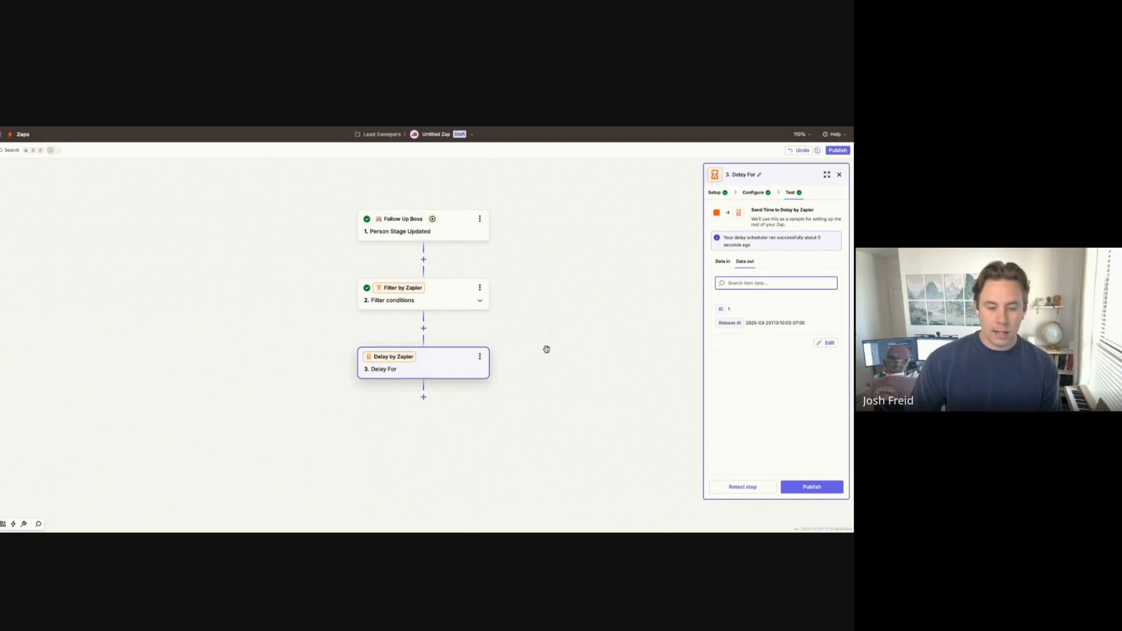
Step: Add a fourth step using Follow Up Boss's Find a Contact action
click(423, 398)
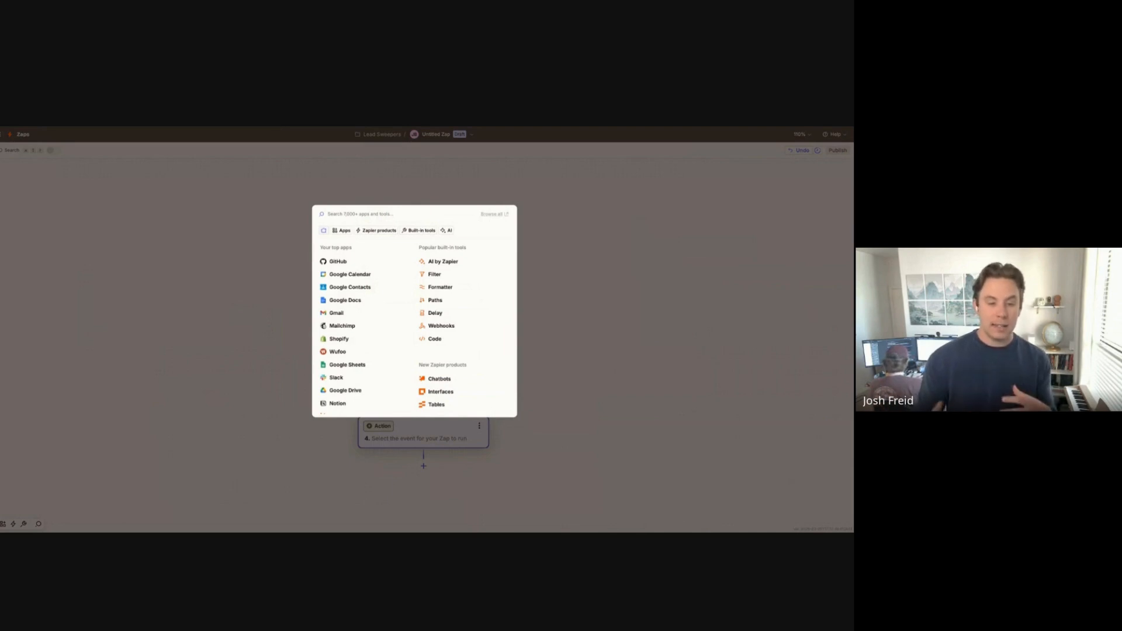
text(fol)
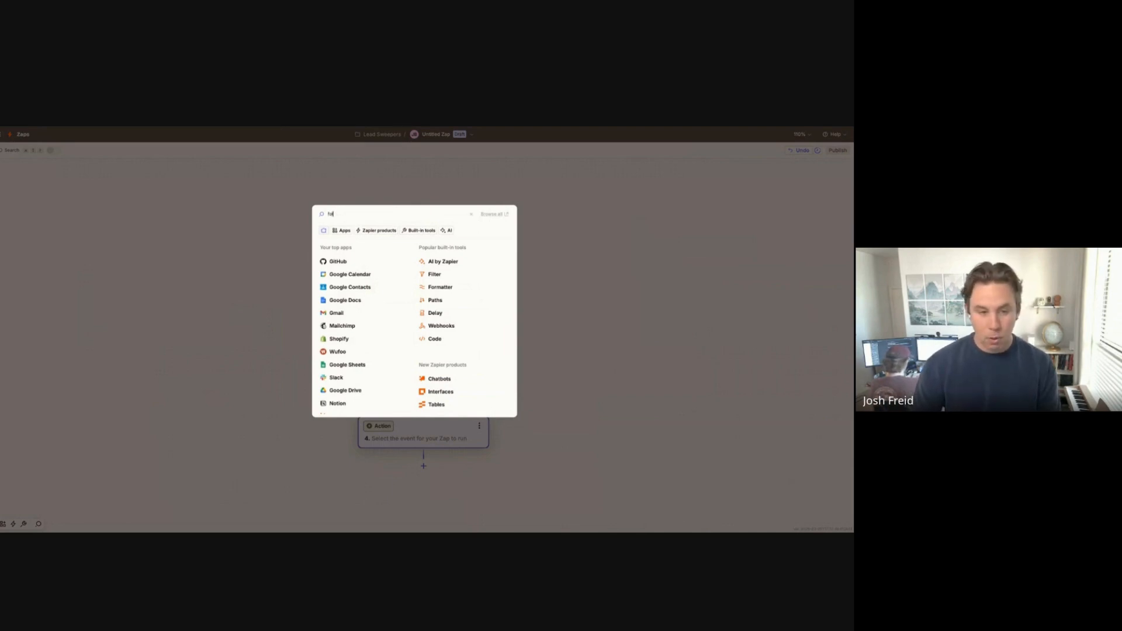
text(lo)
click(414, 234)
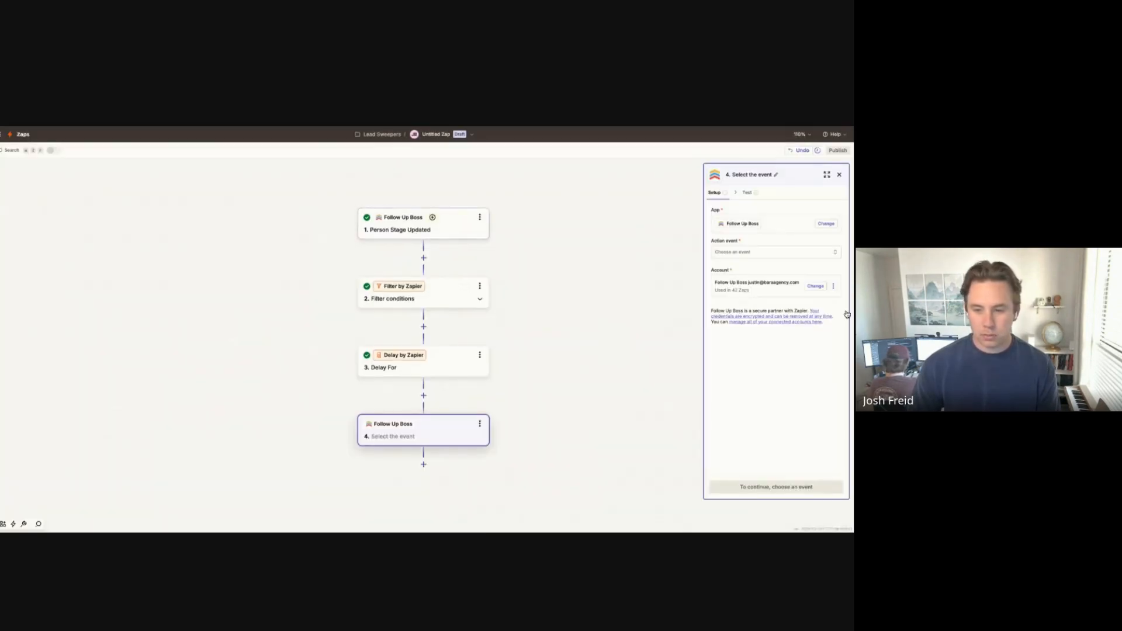
click(762, 253)
scroll(608, 329, down, 3)
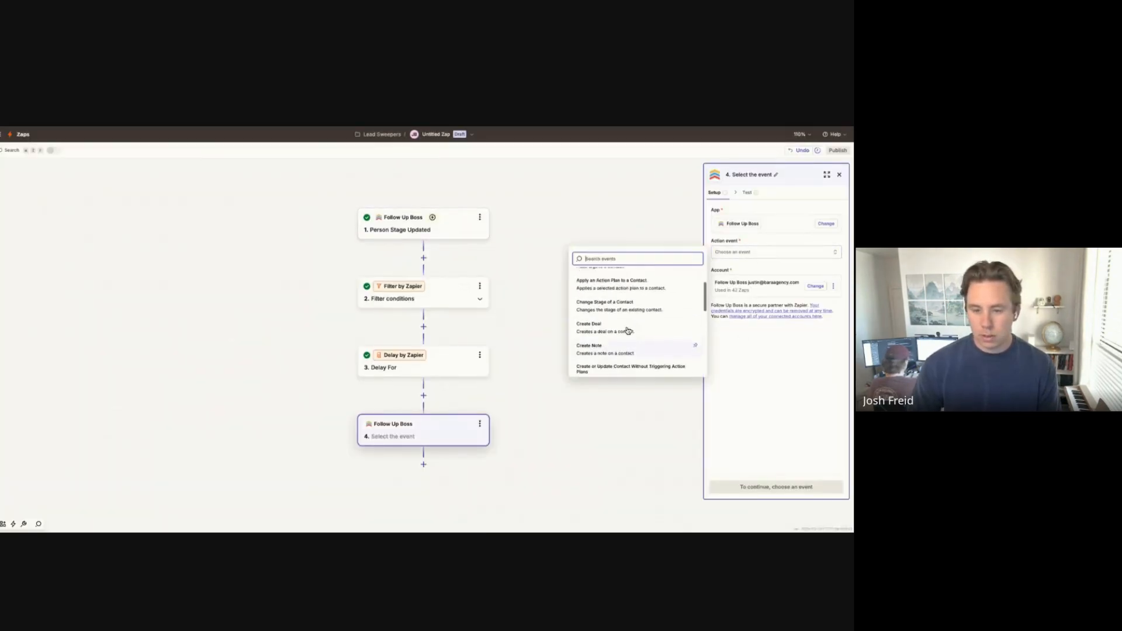
text(find)
click(619, 299)
click(794, 494)
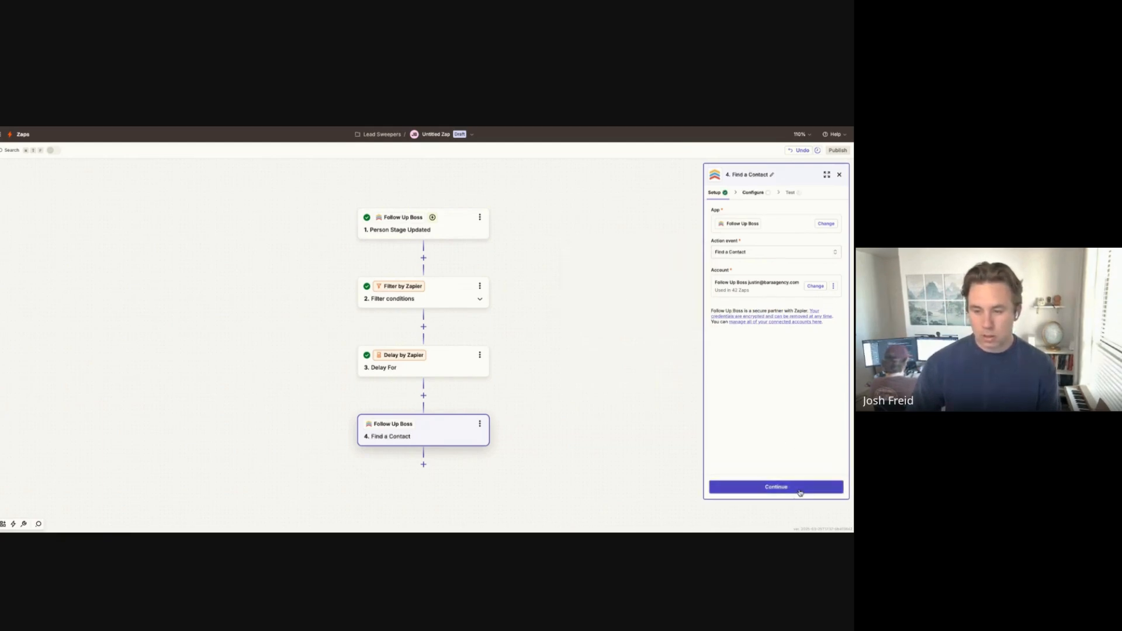
Step: Map the Person Stage Updated trigger's ID into Contact Phone, Email, or ID
click(789, 224)
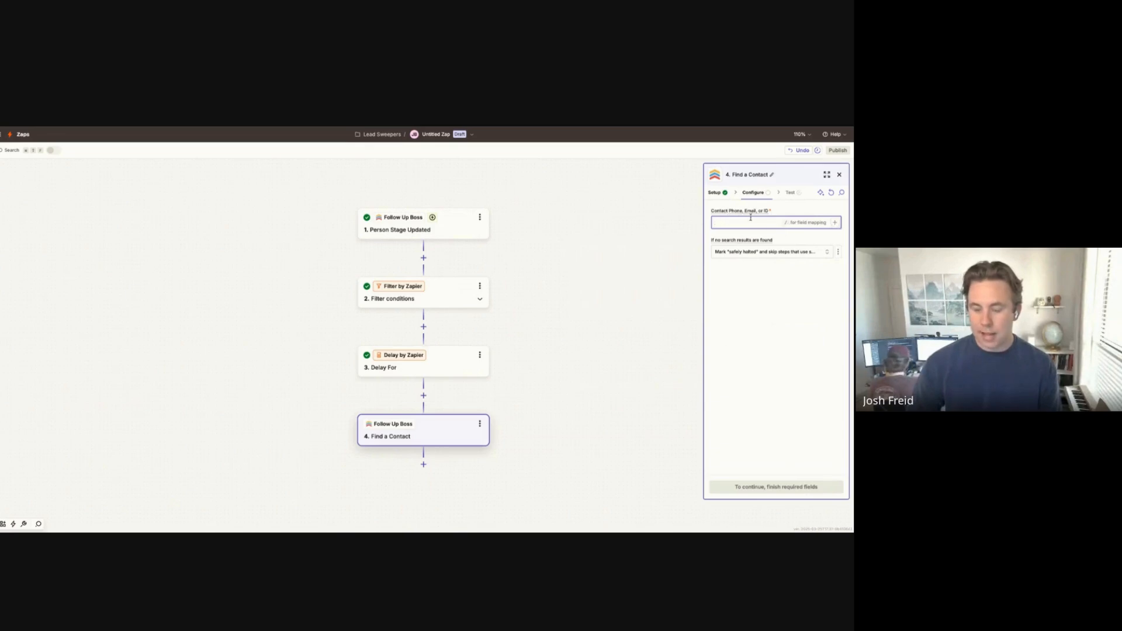
click(835, 225)
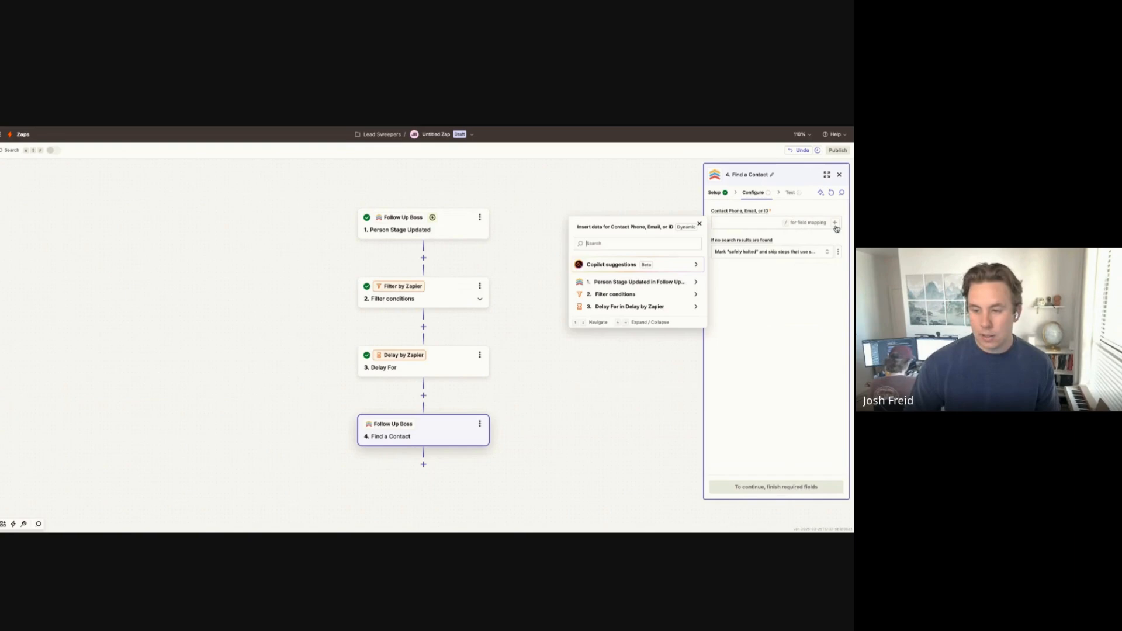
click(626, 285)
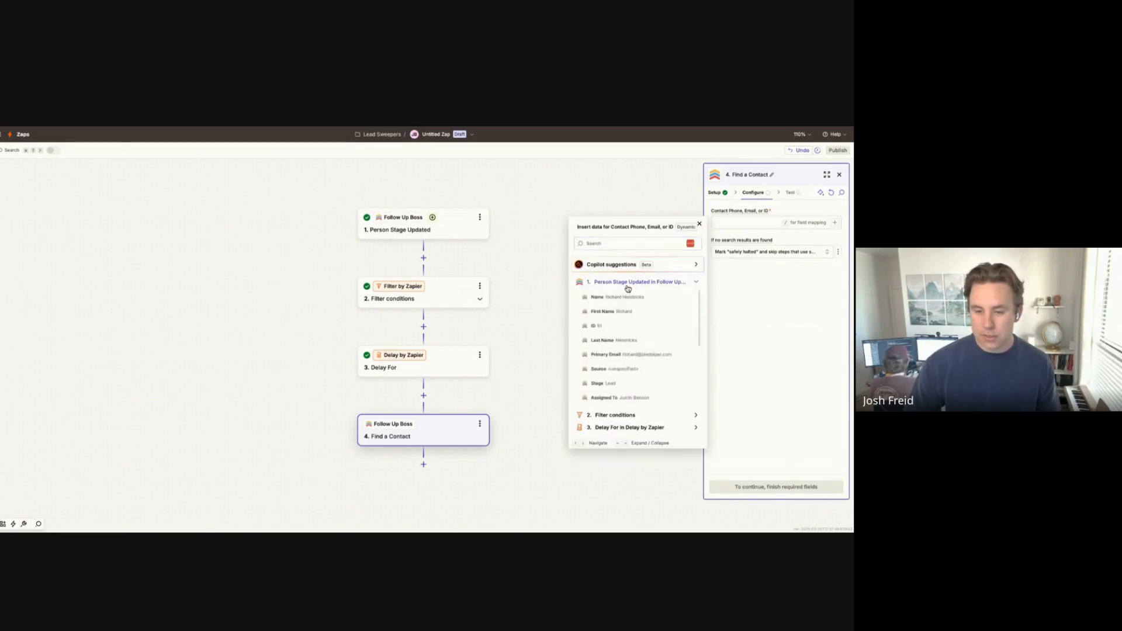
click(596, 327)
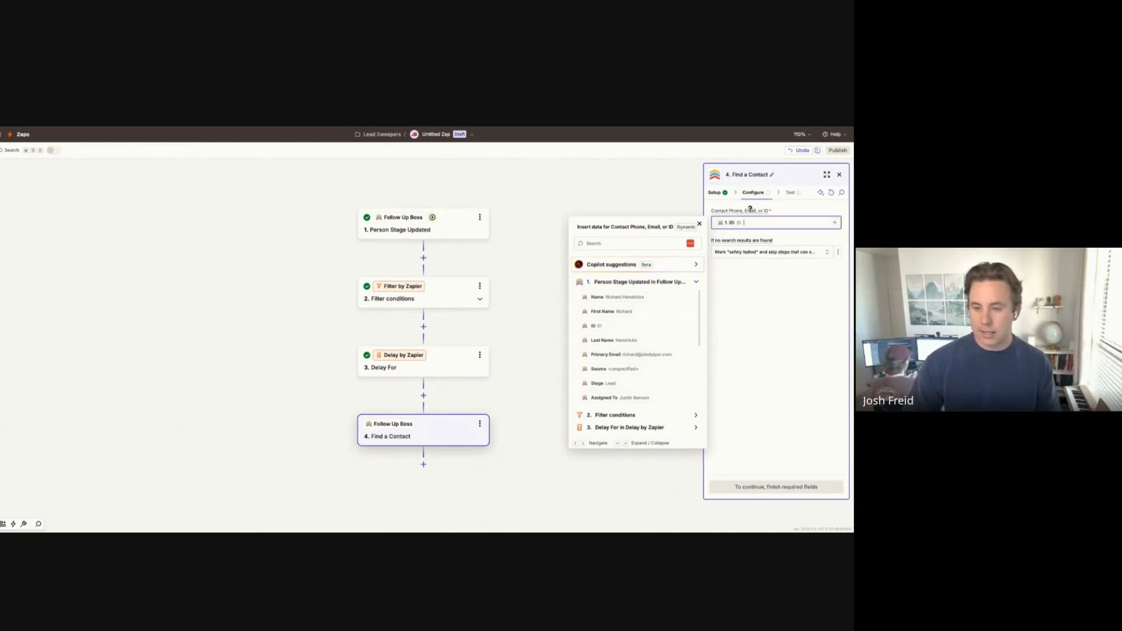
click(757, 427)
Step: Test the Find a Contact step and review the returned contact's Update timestamp
click(780, 493)
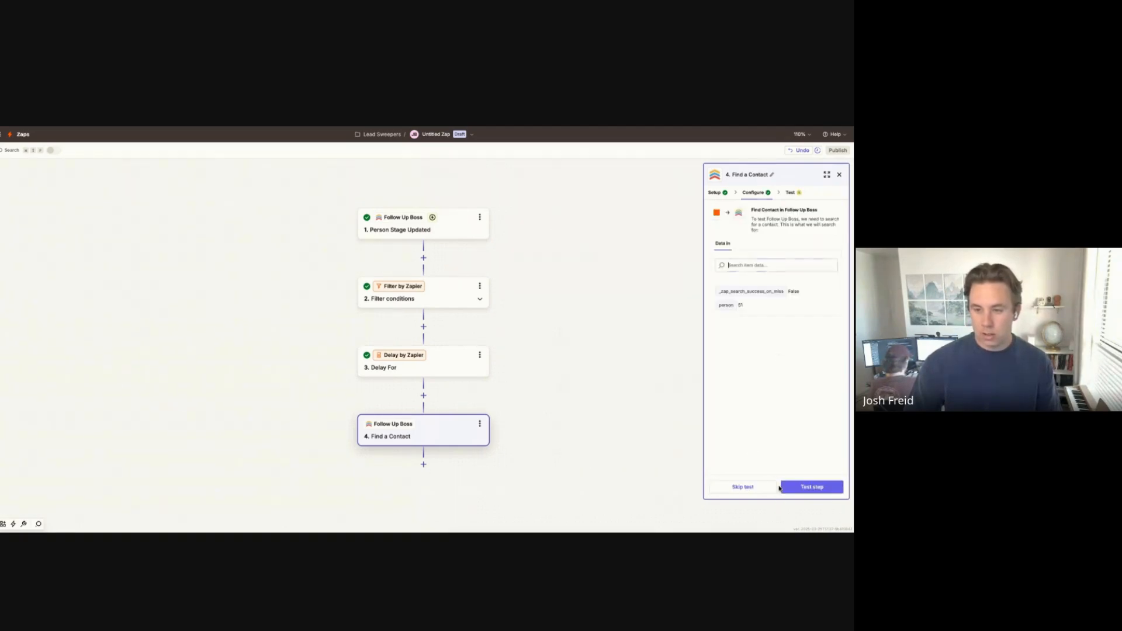
click(821, 489)
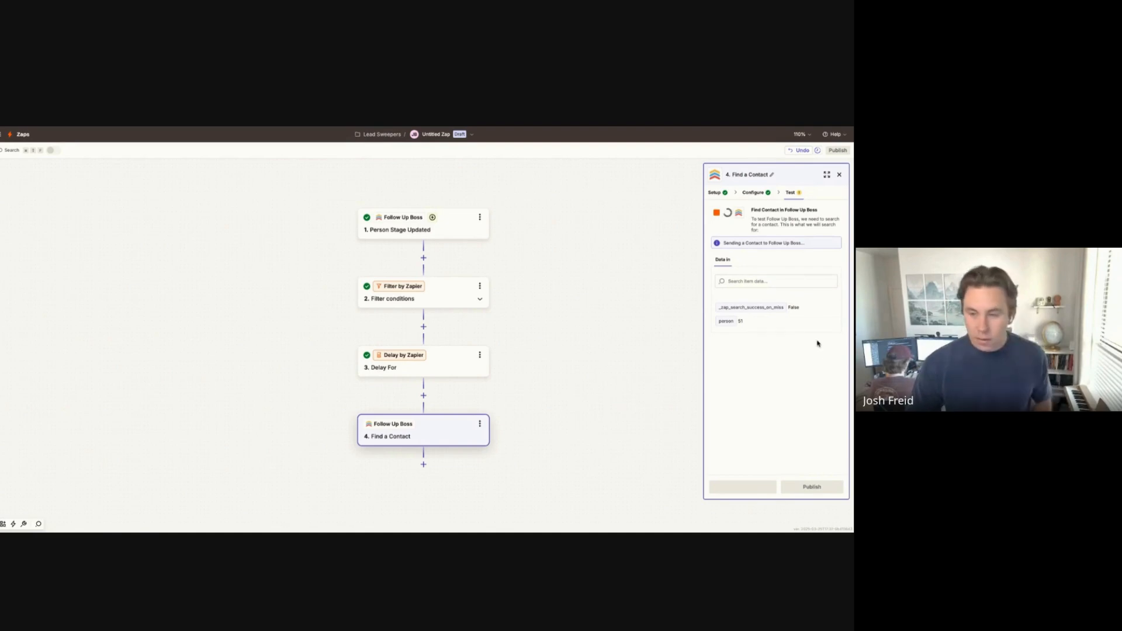
click(820, 281)
scroll(774, 318, down, 2)
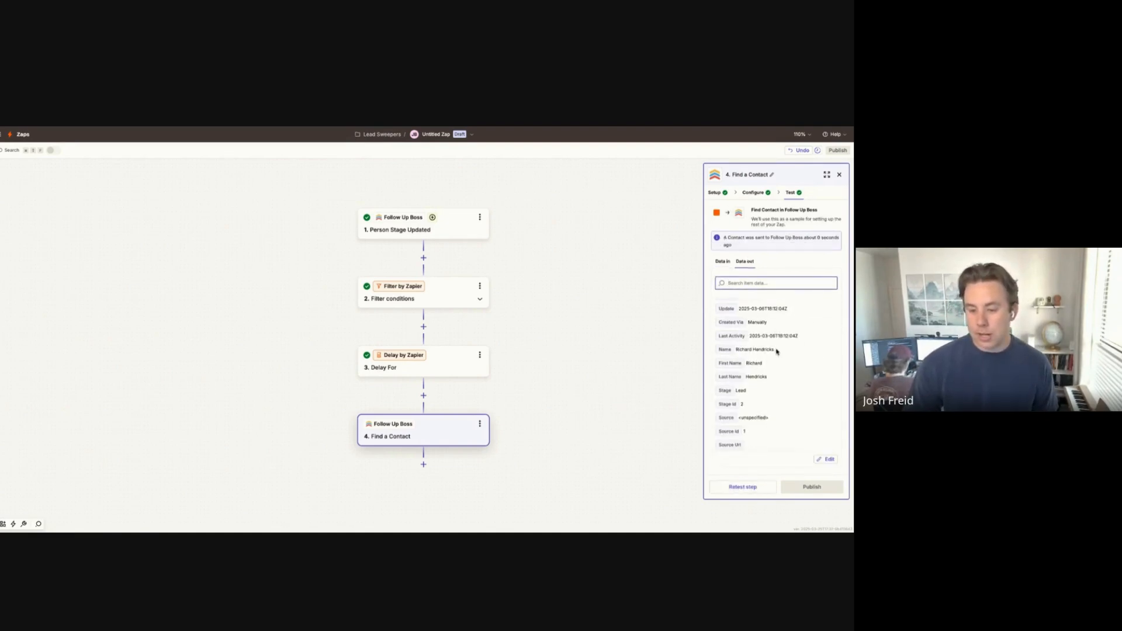
scroll(760, 359, up, 2)
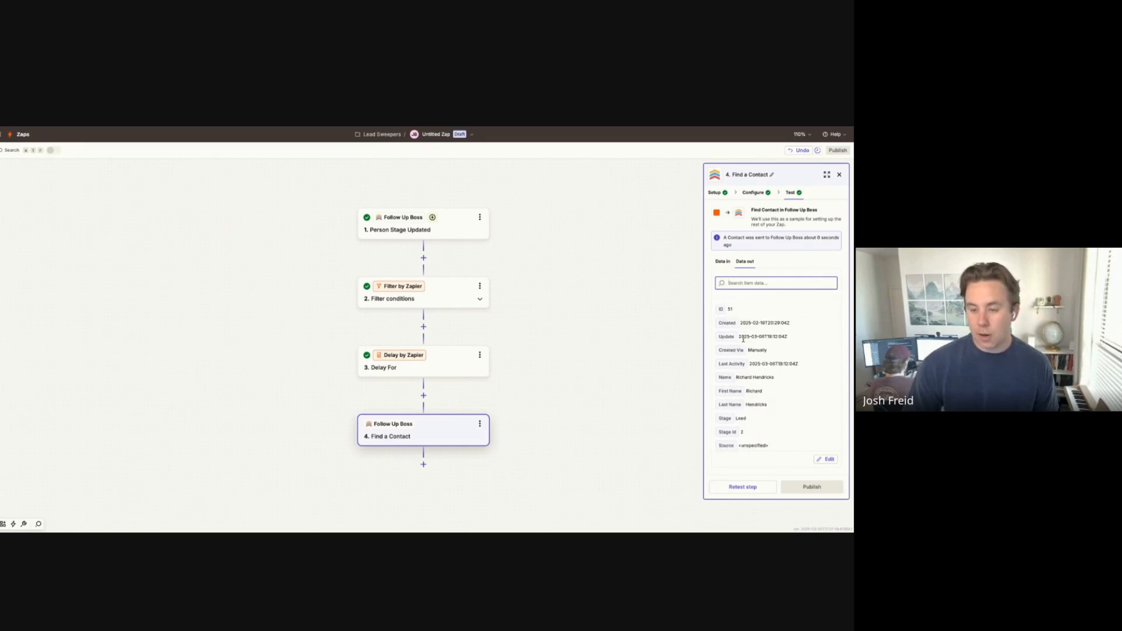
mouse_move(739, 337)
mouse_down()
mouse_move(793, 339)
mouse_move(740, 340)
mouse_up()
click(777, 346)
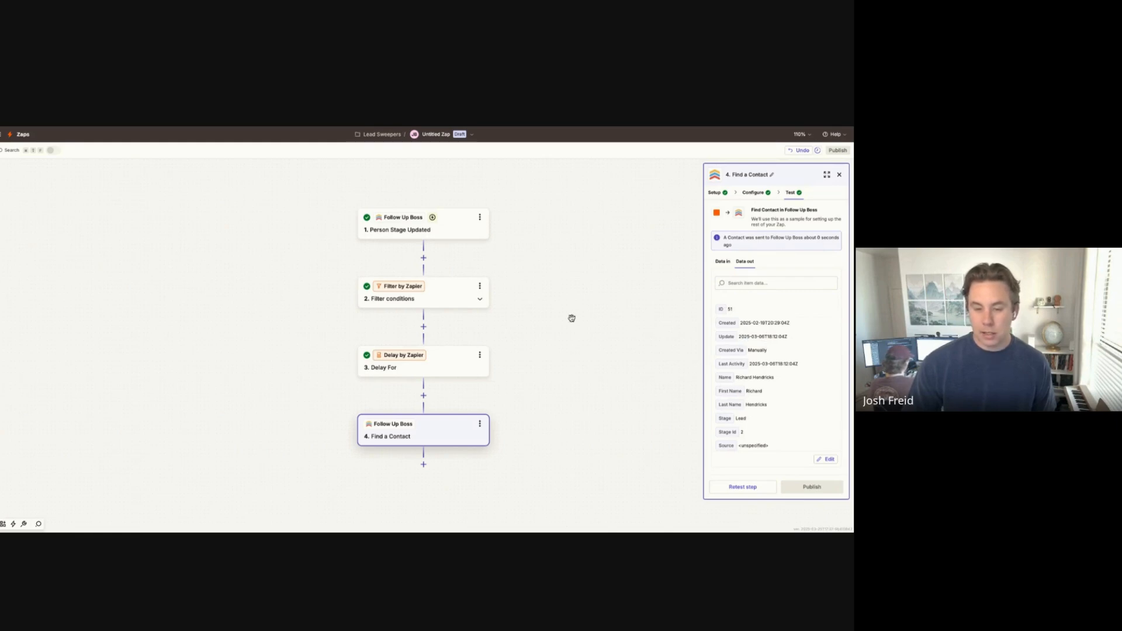
Step: Recheck the trigger, retest the contact search, then add a fifth step below it
click(441, 236)
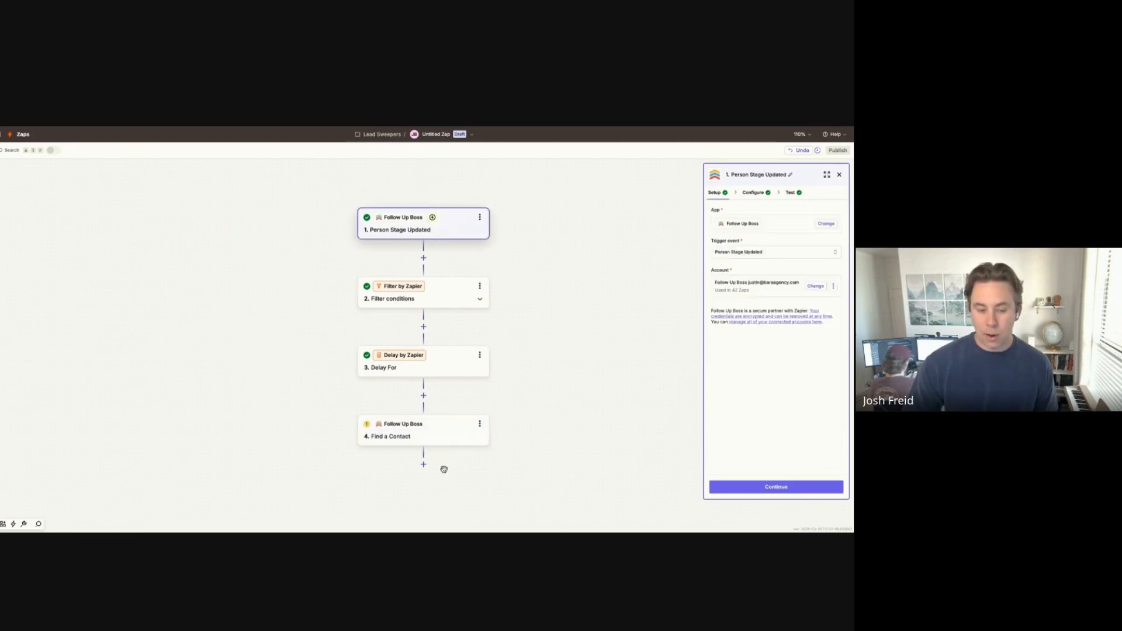
click(446, 432)
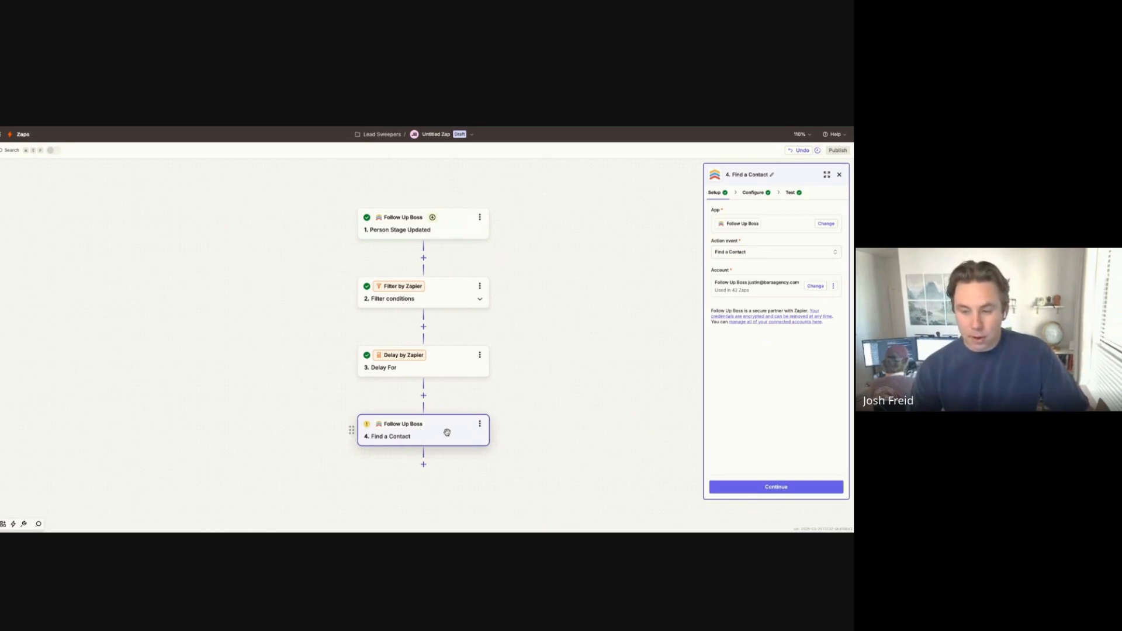
click(789, 197)
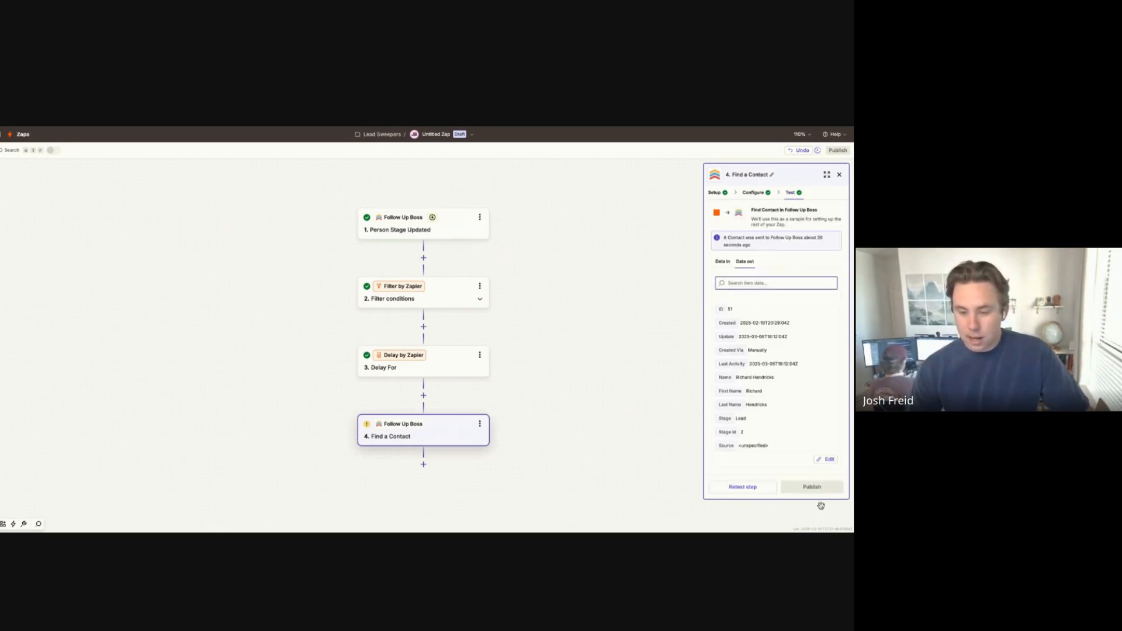
click(762, 488)
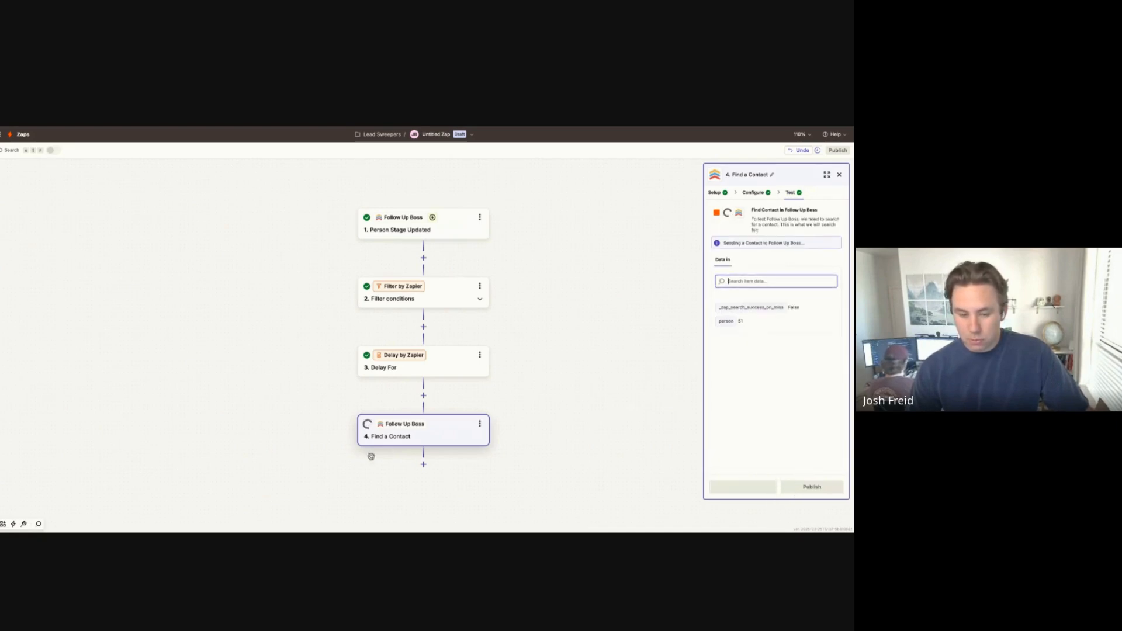
click(422, 464)
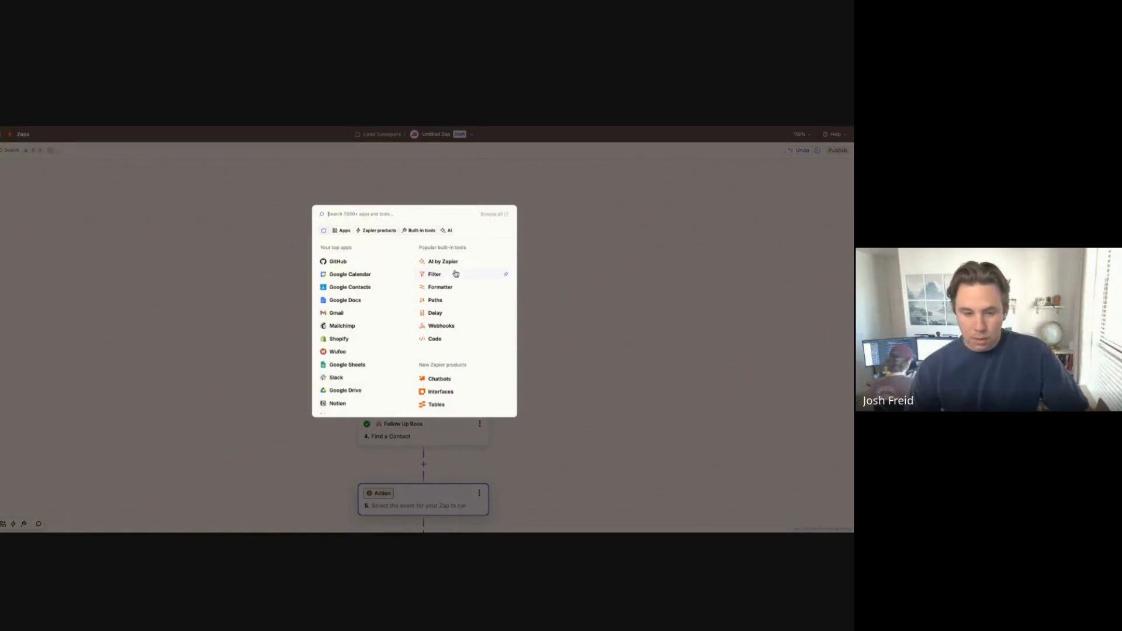
Step: Make step 5 a Filter on the trigger's 1. Update using (Text) Does not exactly match
click(455, 273)
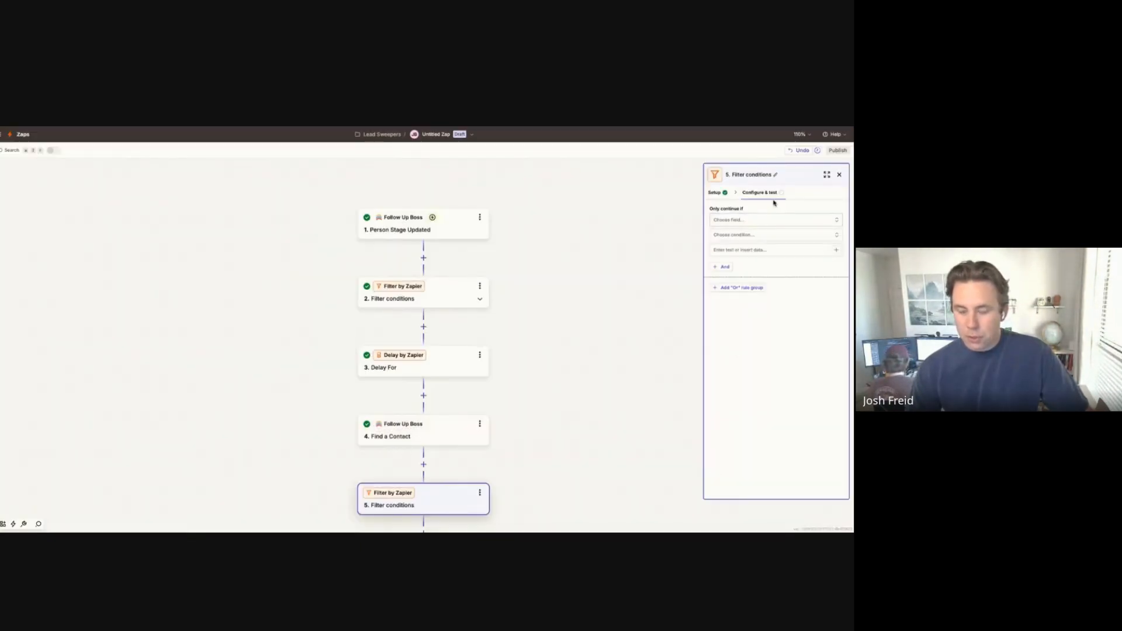
click(785, 219)
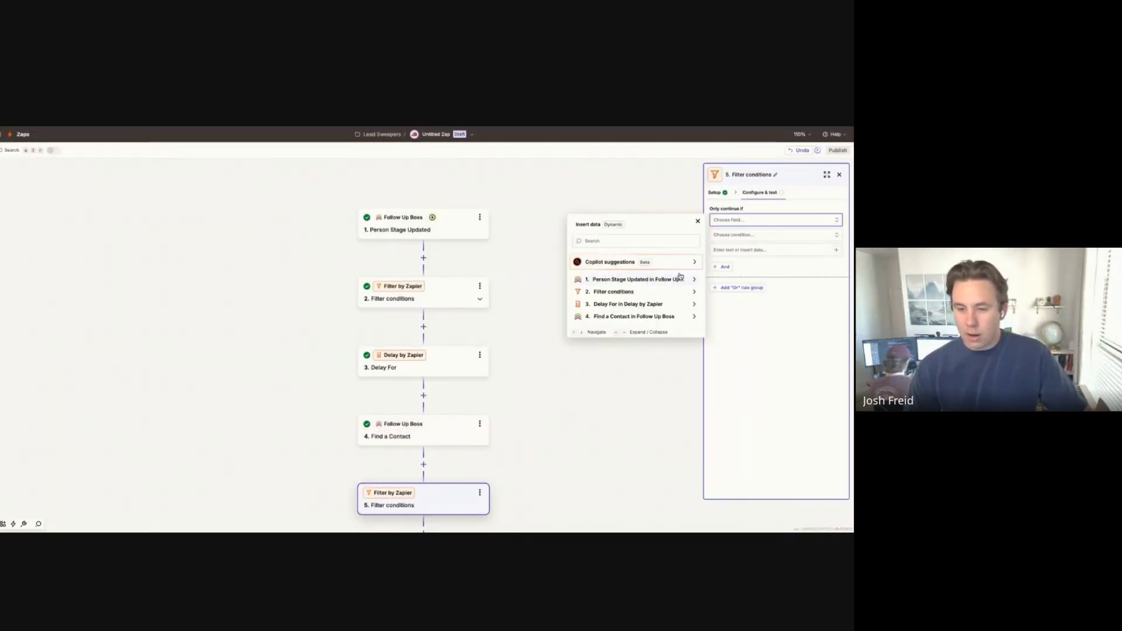
click(662, 279)
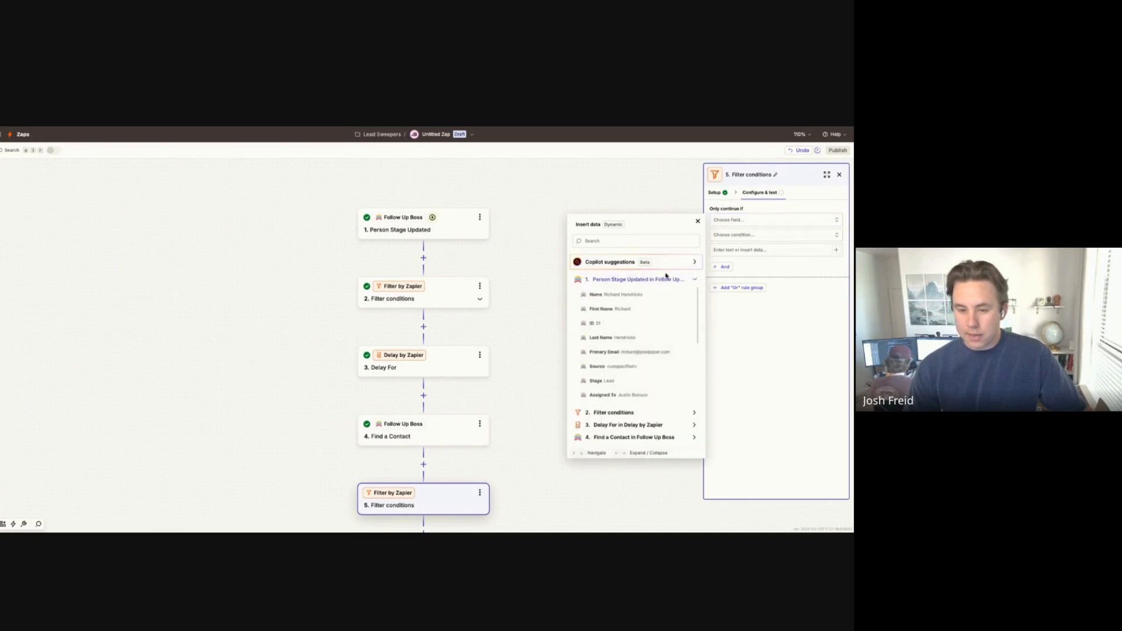
scroll(666, 331, down, 3)
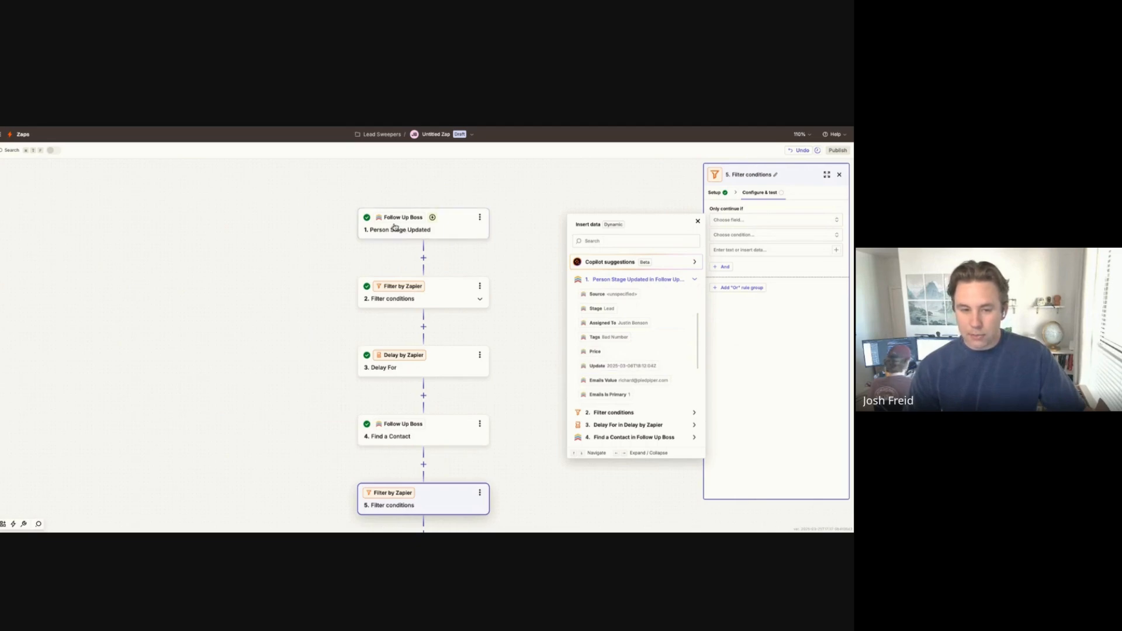
click(612, 365)
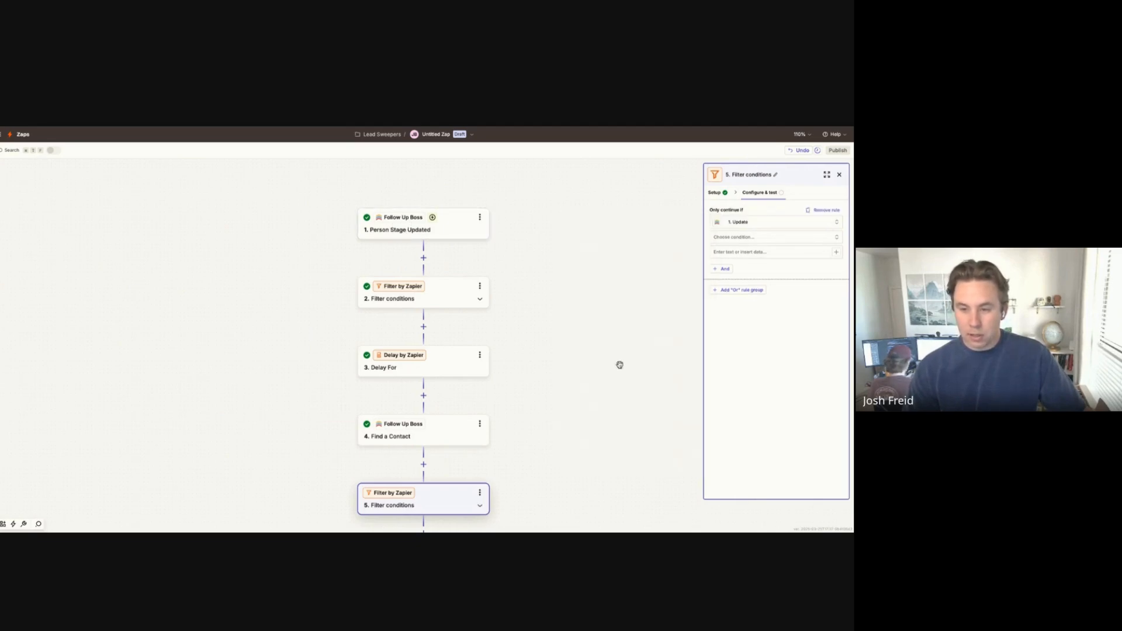
click(786, 237)
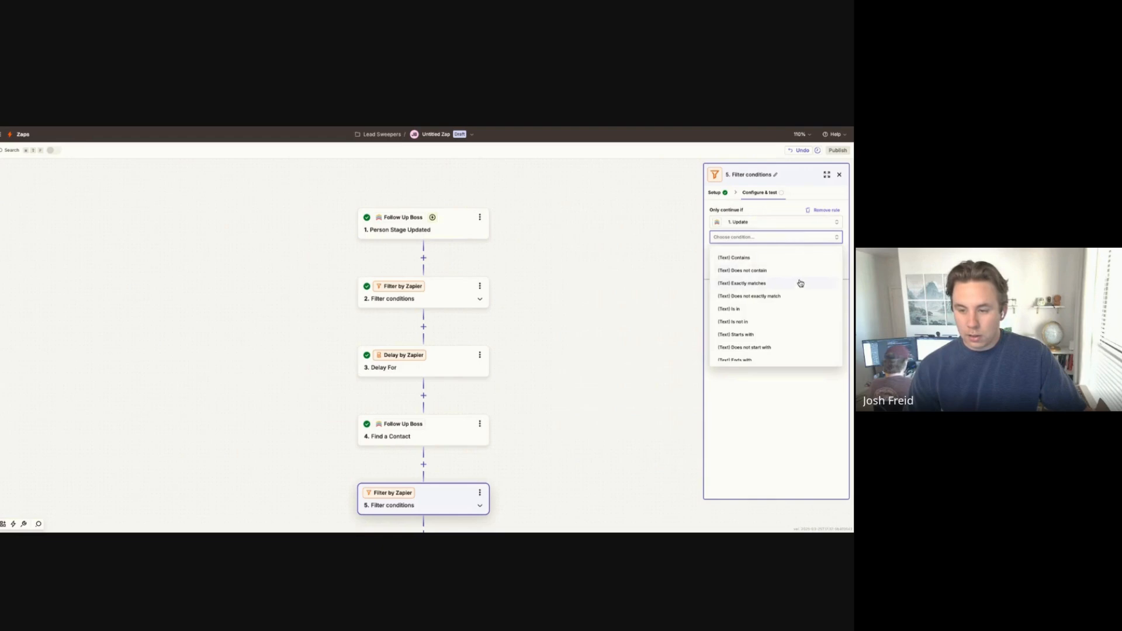
click(798, 296)
click(793, 253)
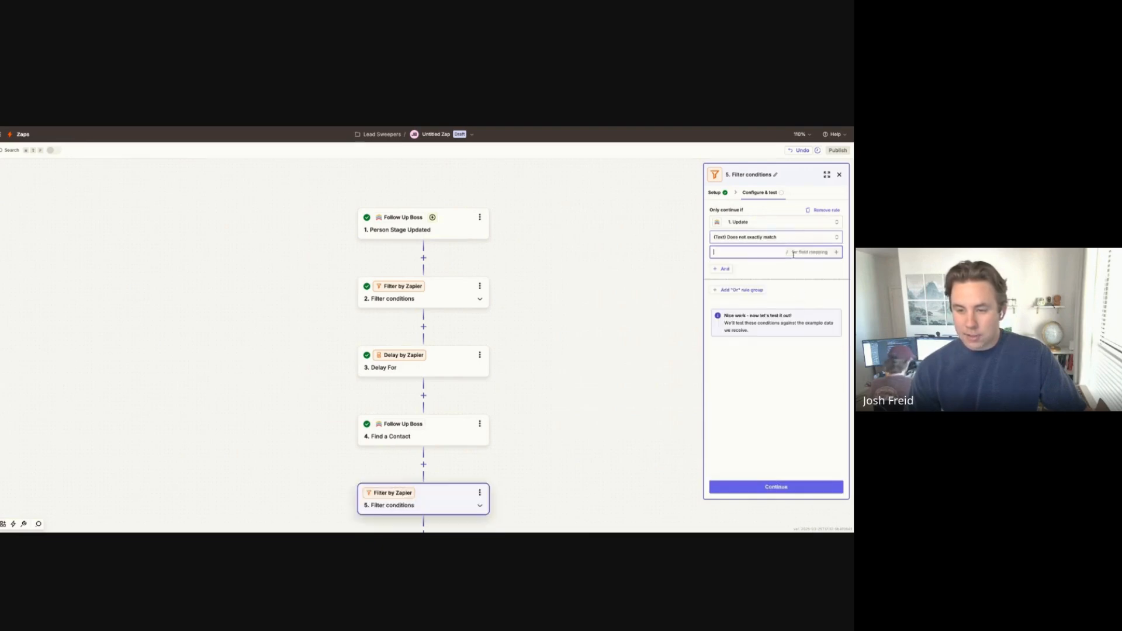
Step: Insert the Find a Contact step's 4. Update as the filter's comparison value
click(836, 253)
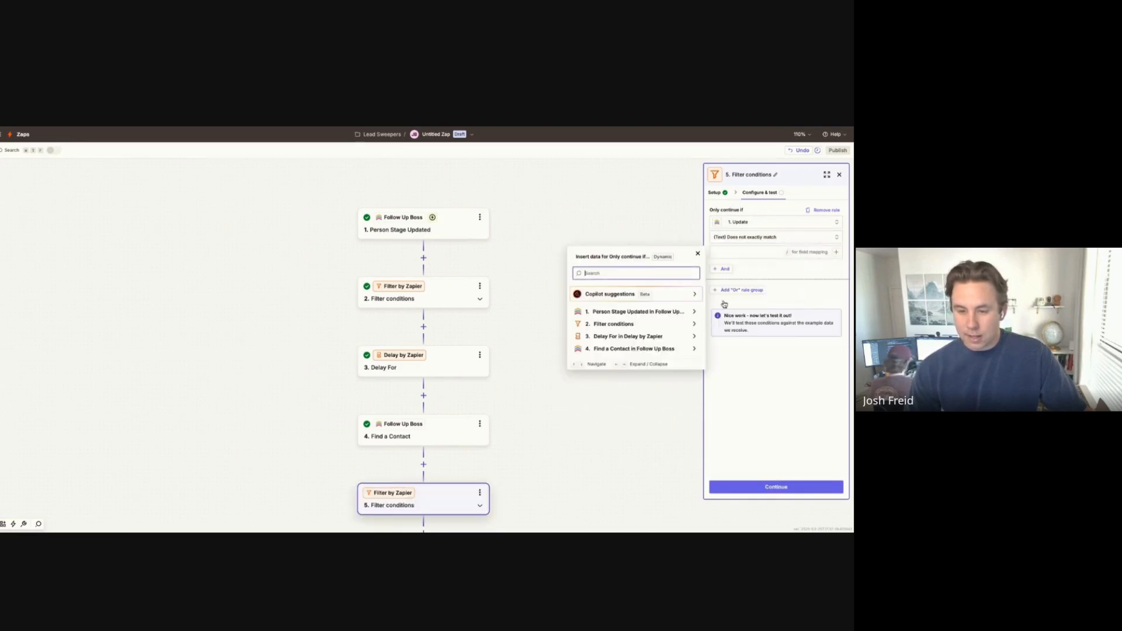
click(660, 348)
scroll(640, 397, down, 4)
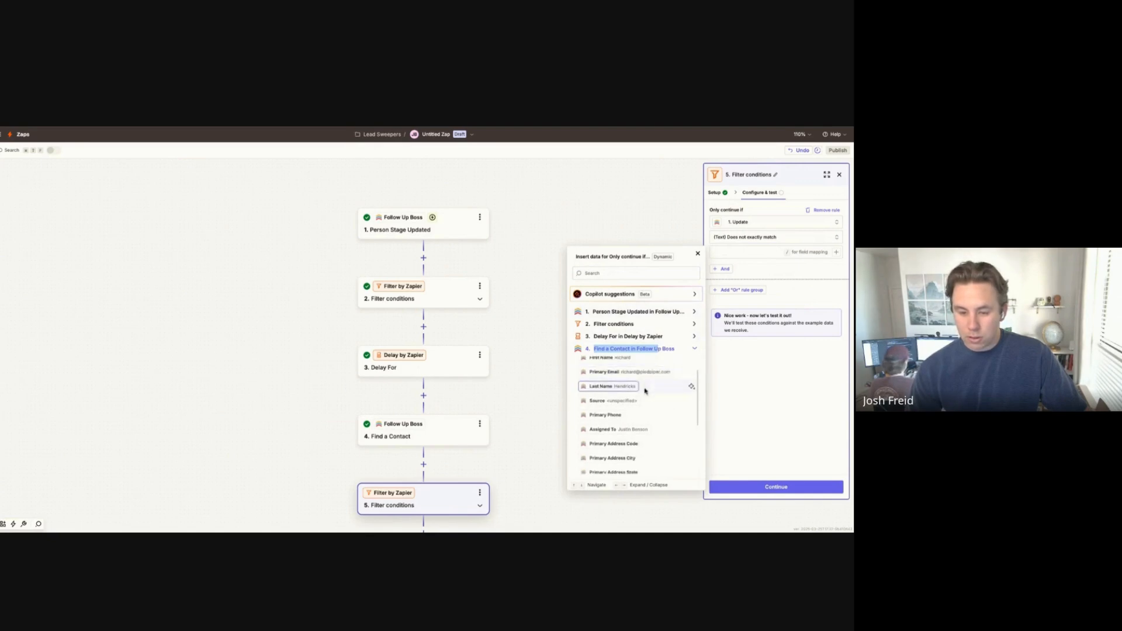
scroll(637, 415, up, 4)
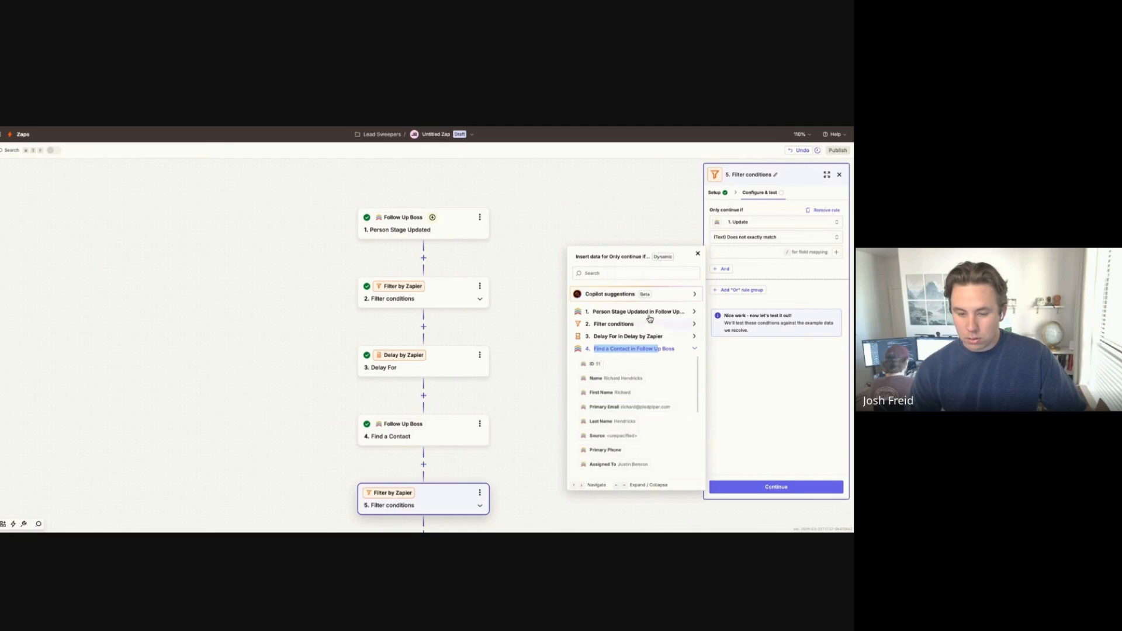
click(643, 273)
text(upda)
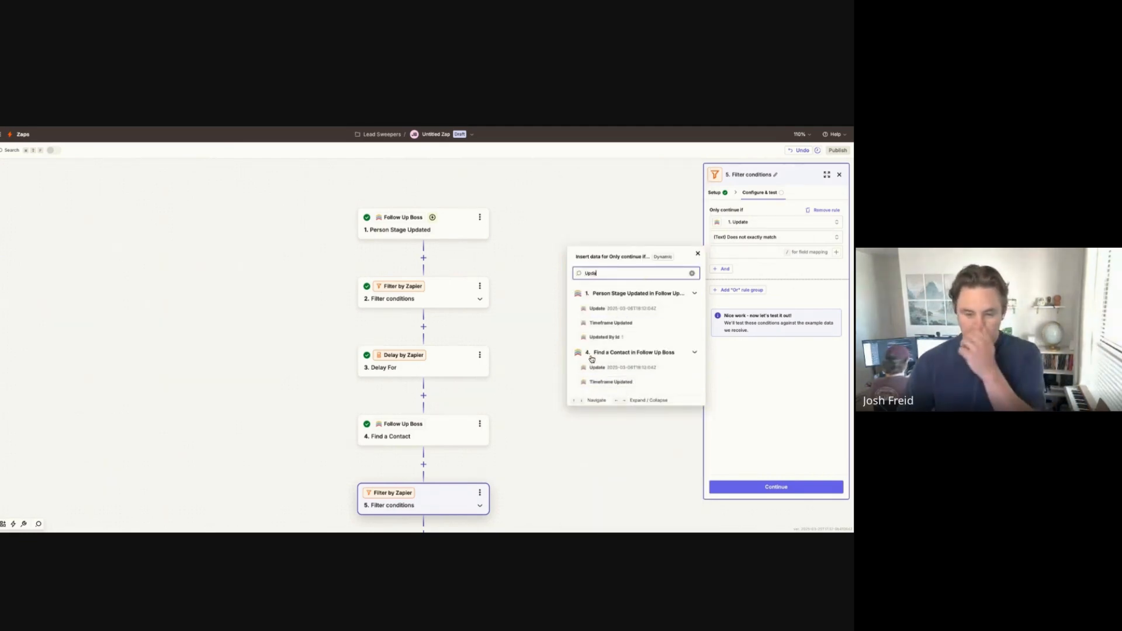
click(638, 369)
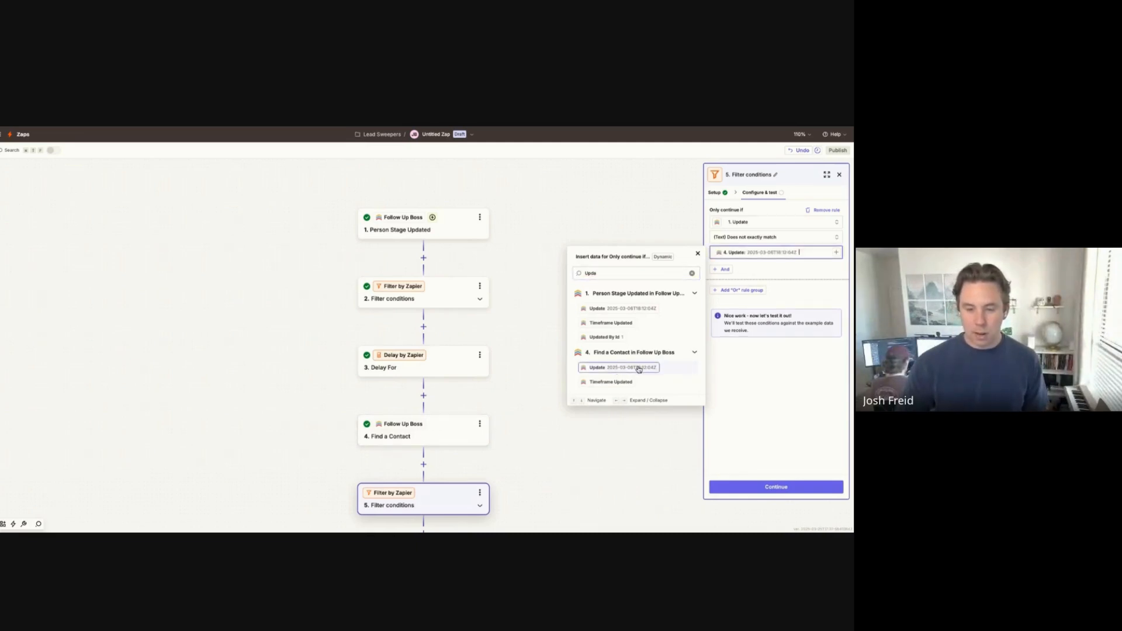
click(641, 441)
Step: Run the Update filter test, which reports it would not have continued, then add another step
click(775, 487)
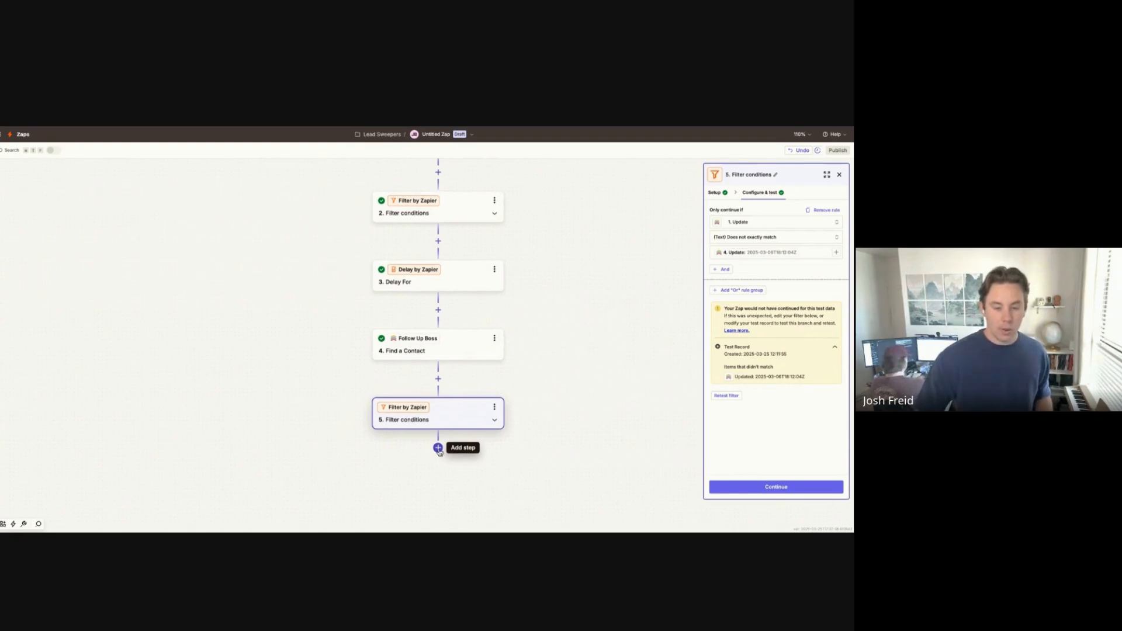
click(438, 448)
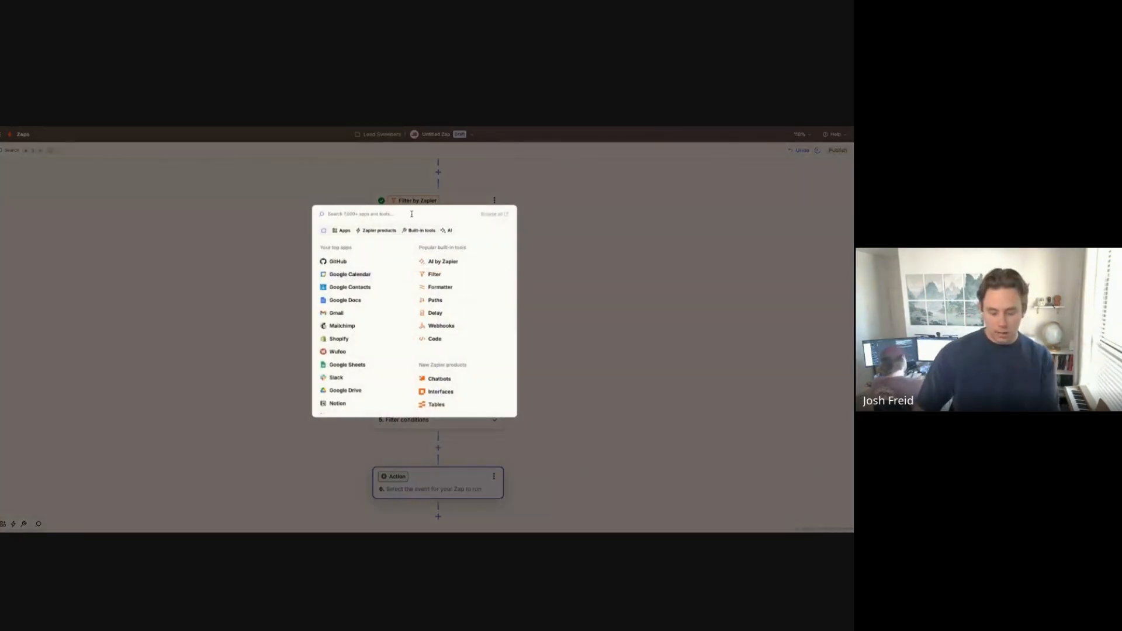
Step: Add a Follow Up Boss step 6 using the Add Tags to a Contact action event
text(follow)
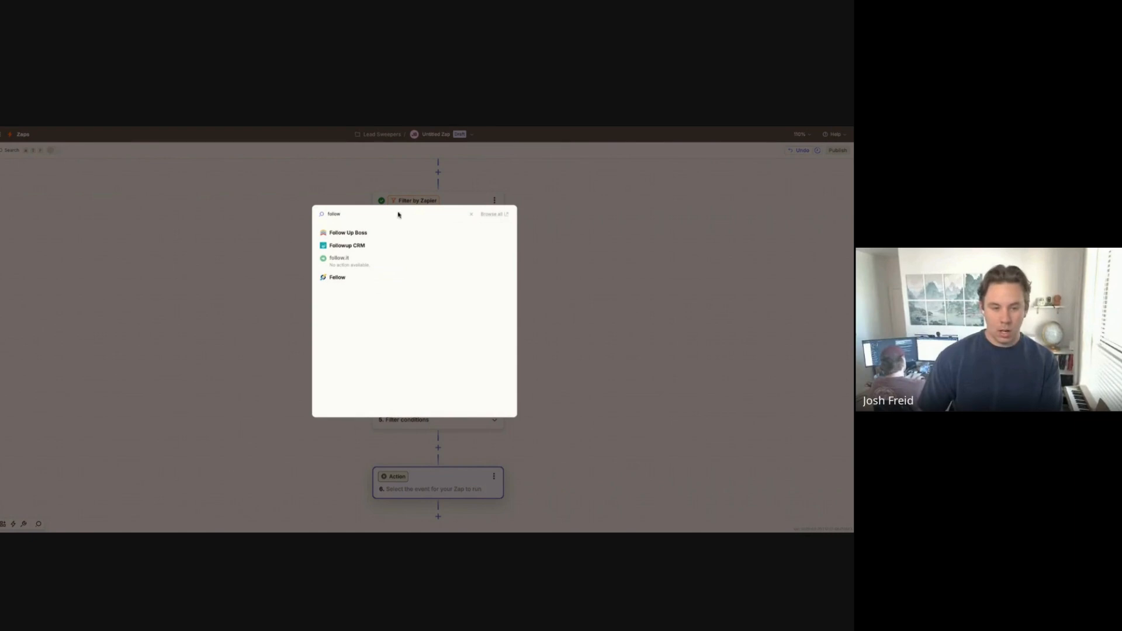
click(413, 233)
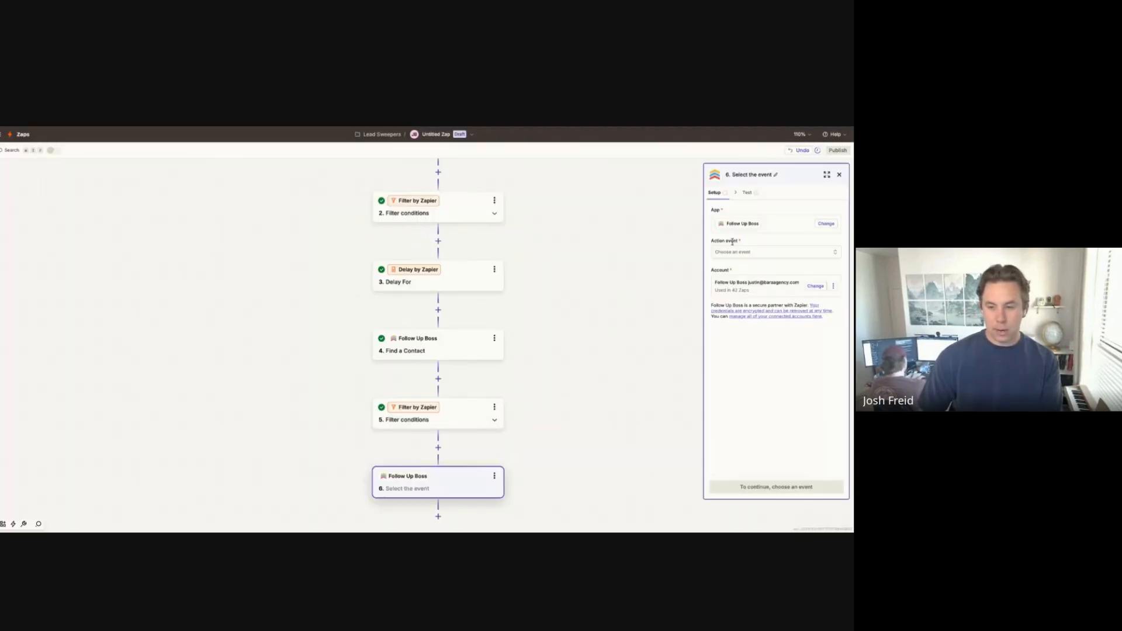
click(763, 252)
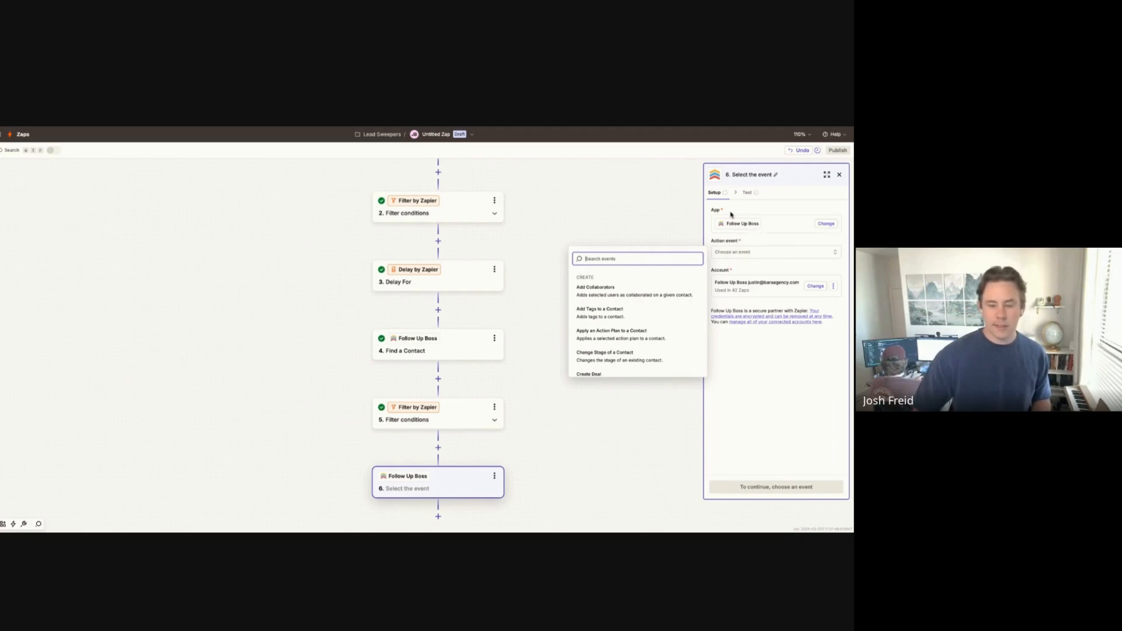
click(748, 251)
click(780, 256)
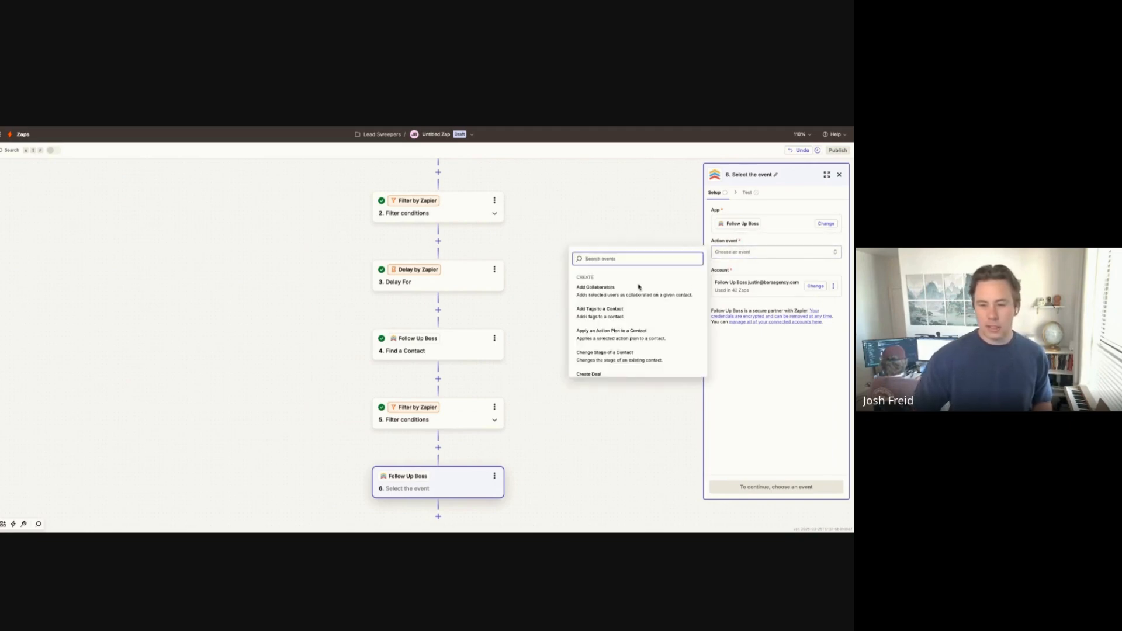
click(635, 318)
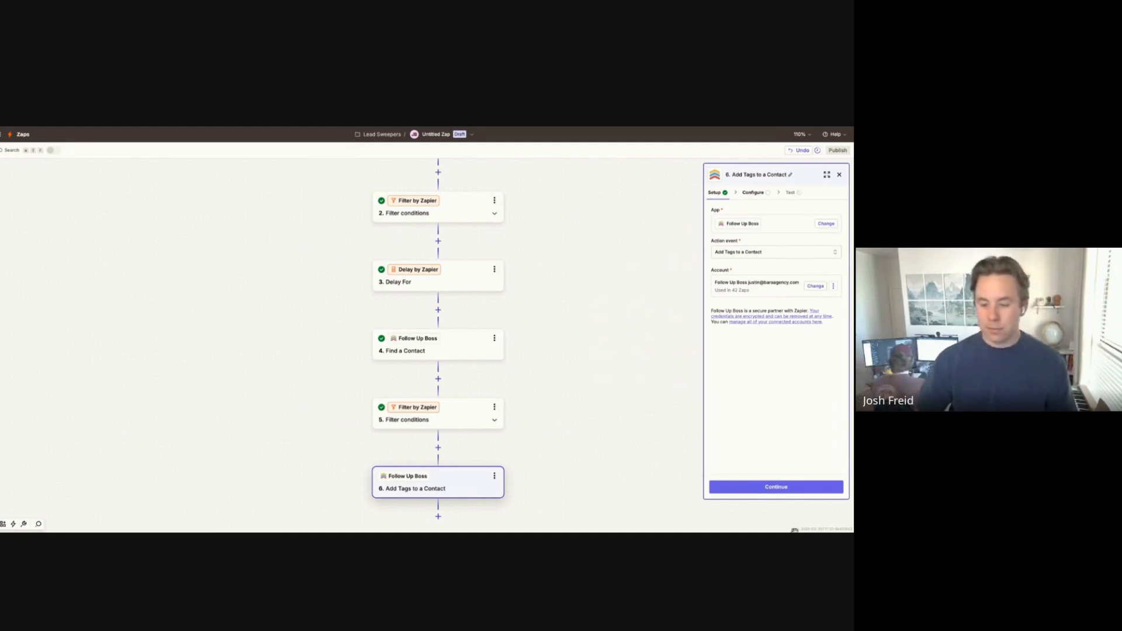
Step: Map the tag action's Contact Phone, Email, or ID field to the trigger's 1. ID
click(796, 488)
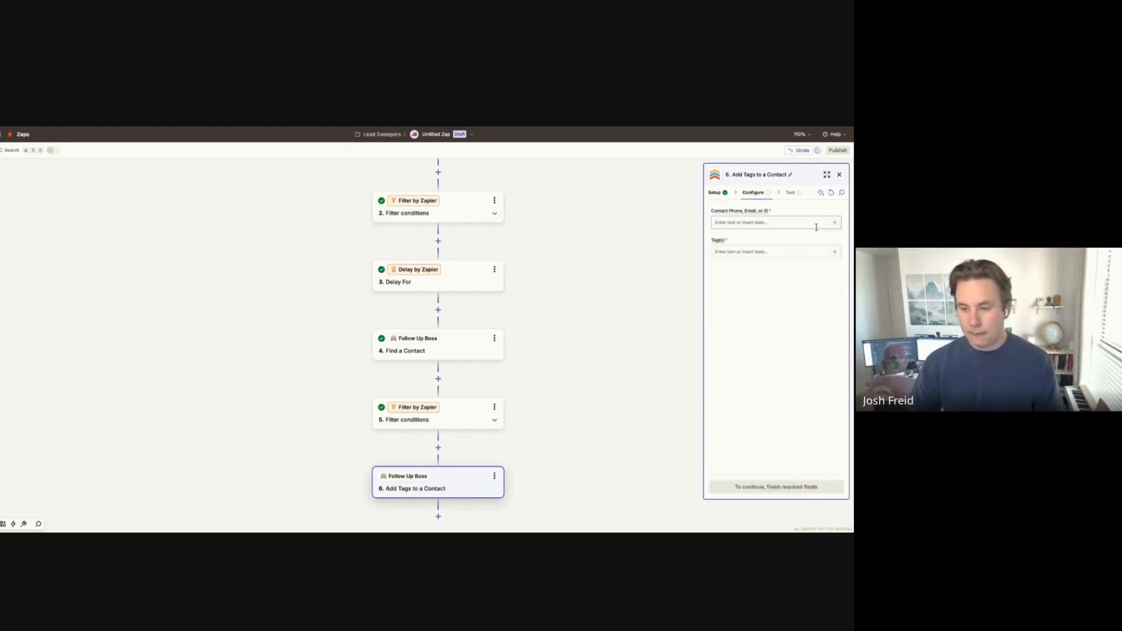
click(834, 223)
click(648, 281)
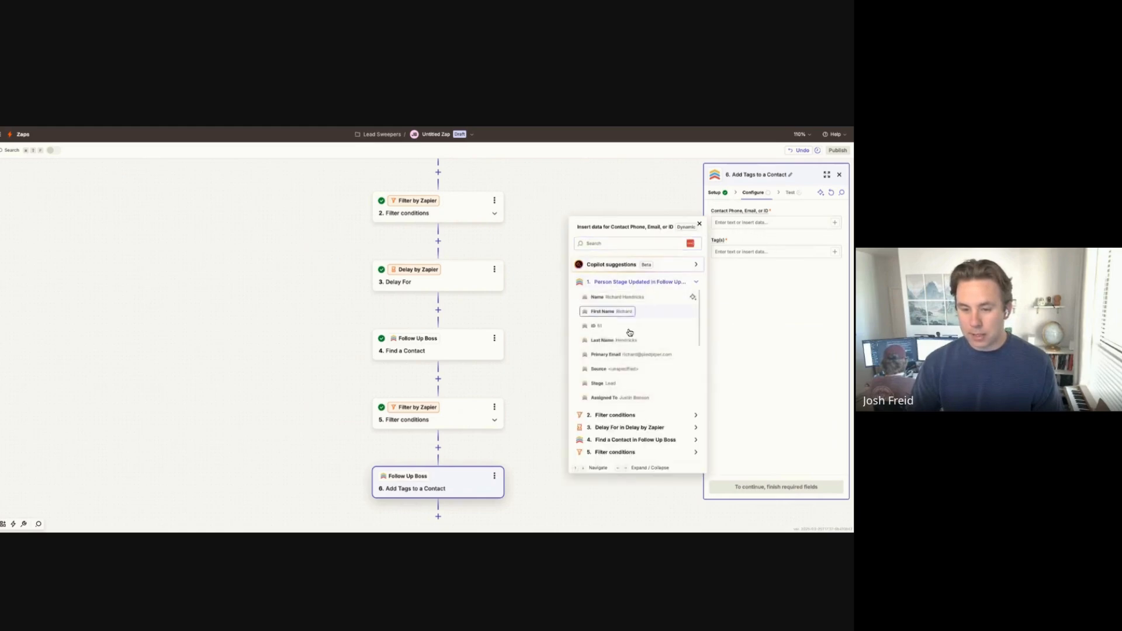
click(595, 325)
Step: Enter the tag to apply in Tag(s) and test the Follow Up Boss step
click(823, 253)
text(Se)
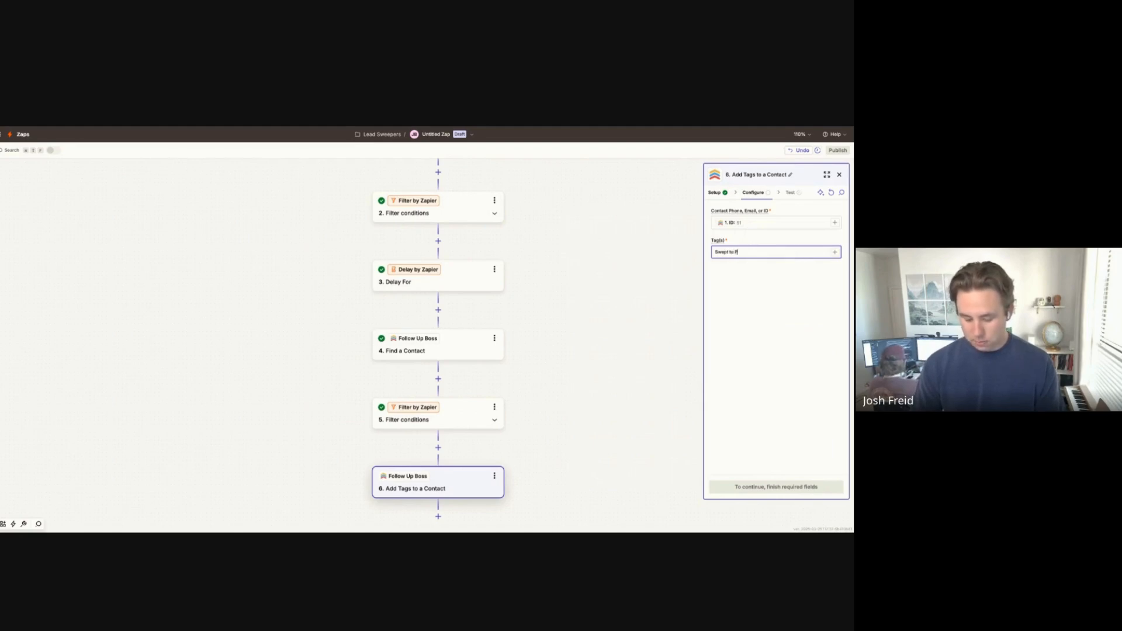
click(796, 485)
click(801, 488)
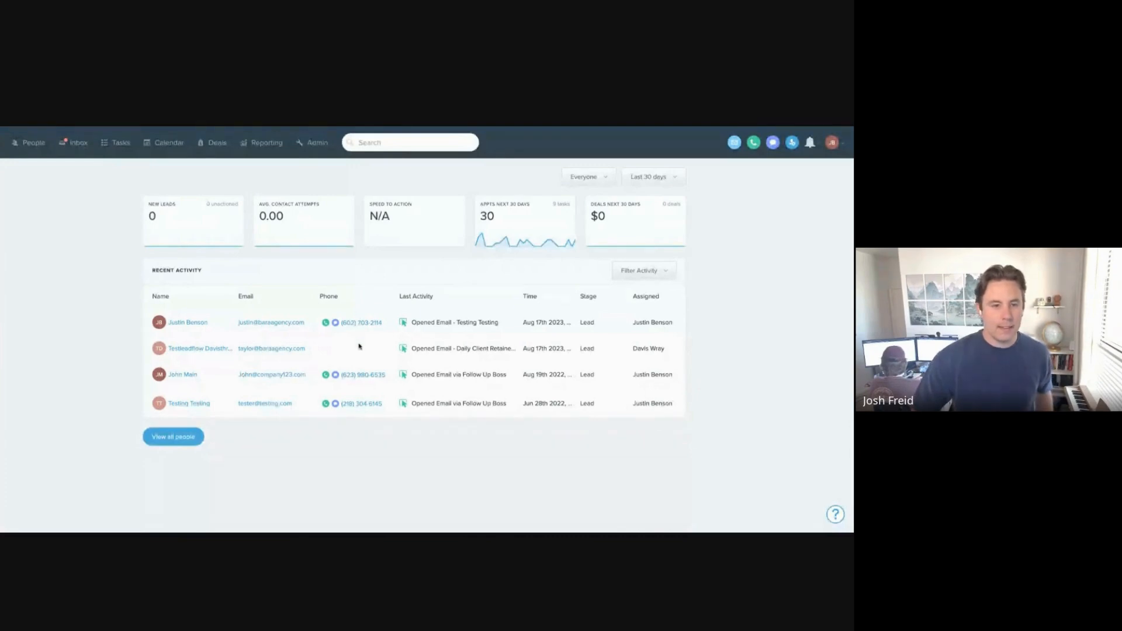
Step: Open the Automations tab under Follow Up Boss Admin
click(320, 144)
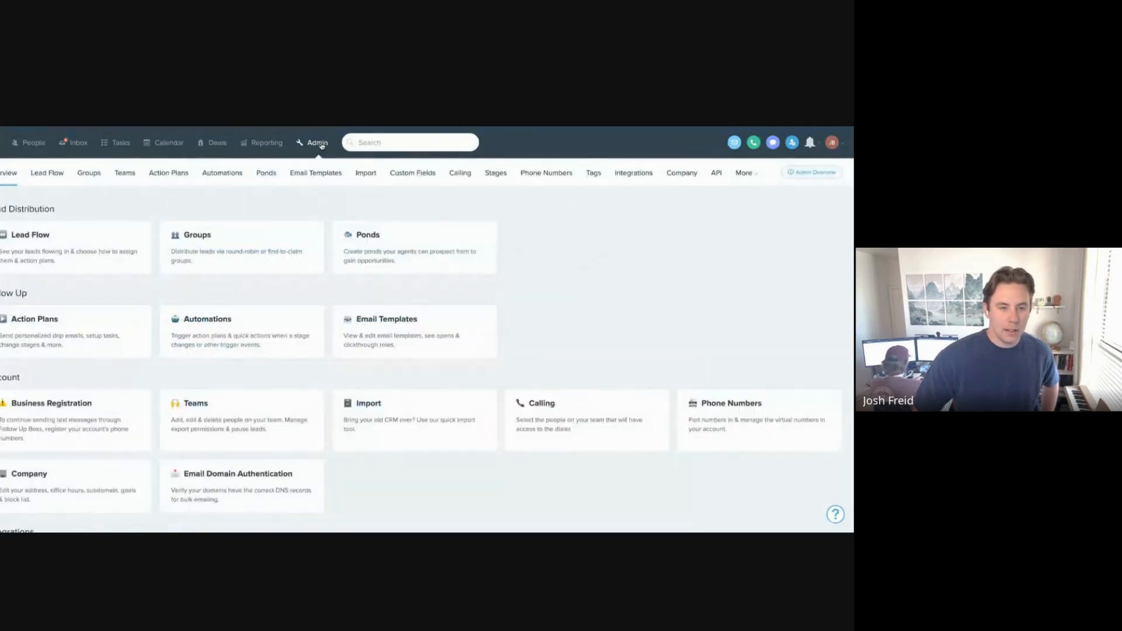
click(235, 175)
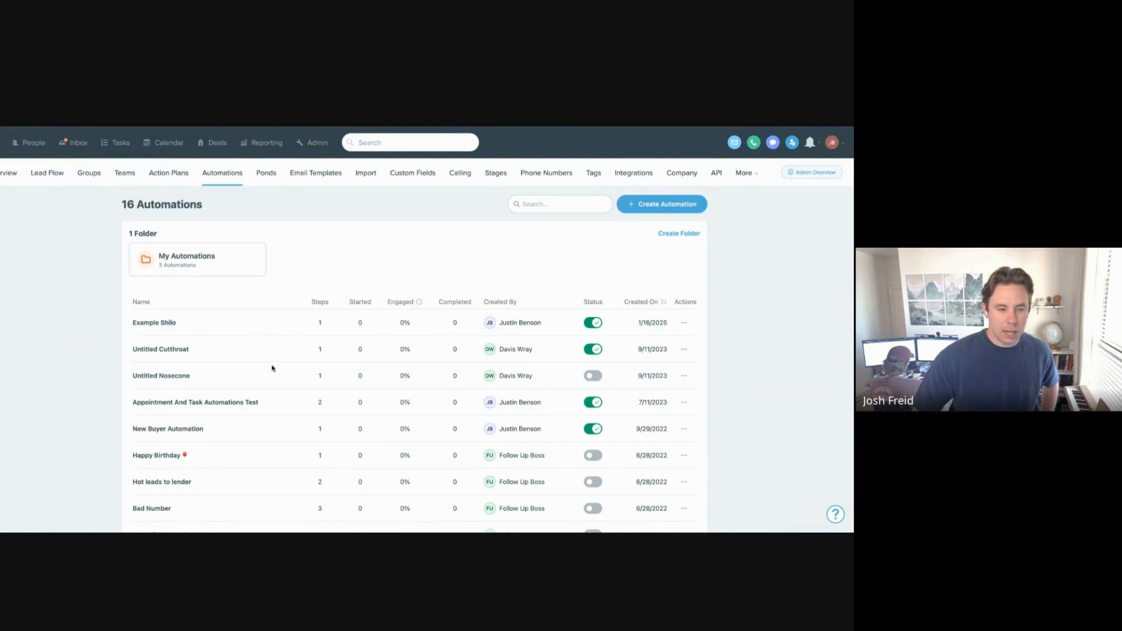
scroll(272, 368, down, 5)
scroll(280, 368, up, 5)
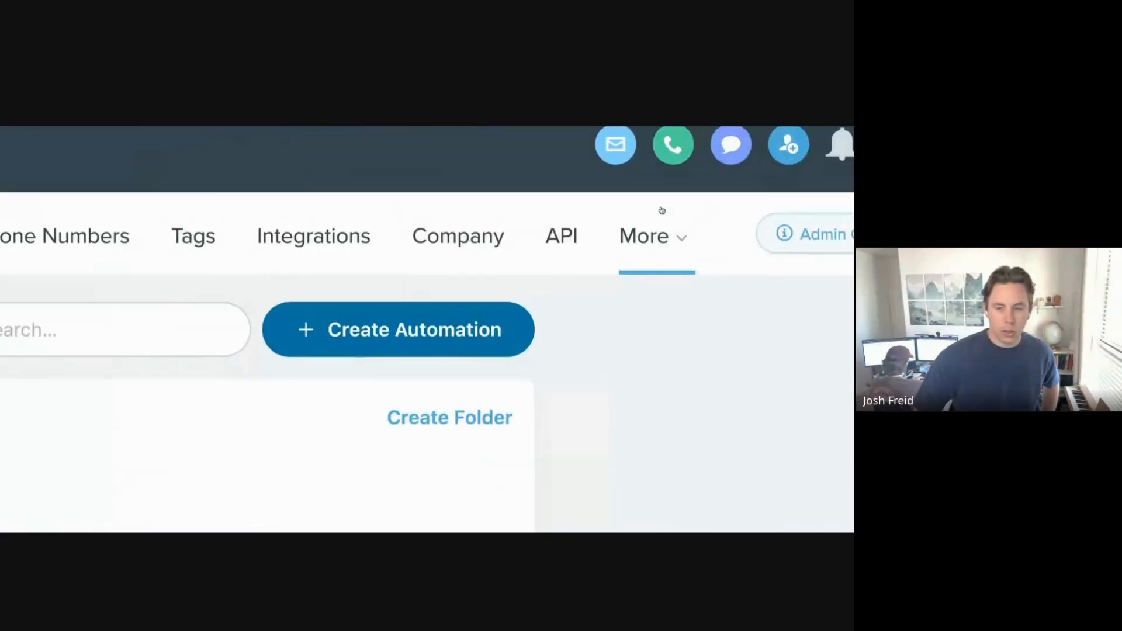
Step: Create a new automation with a Tag Added trigger watching for the Swept to Pond tag
click(432, 339)
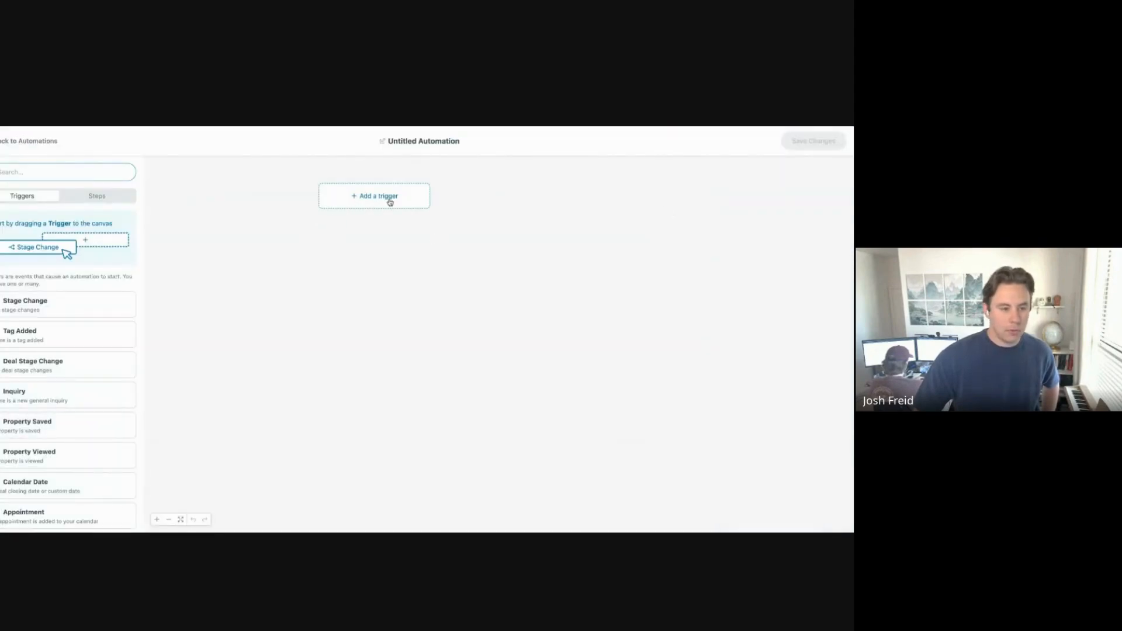
click(372, 201)
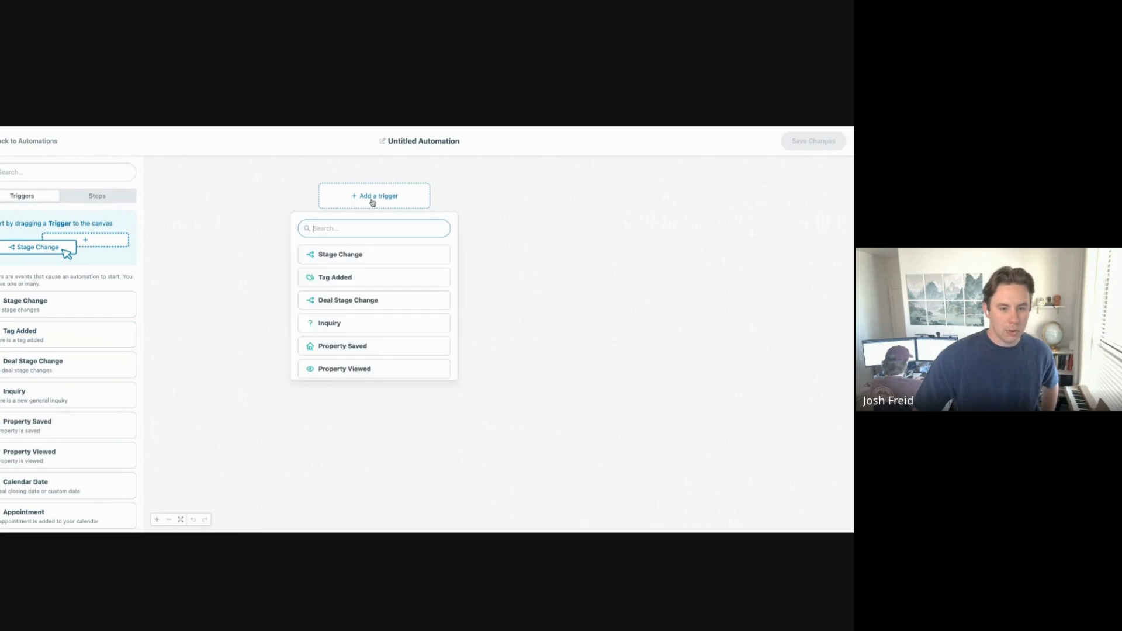
click(395, 278)
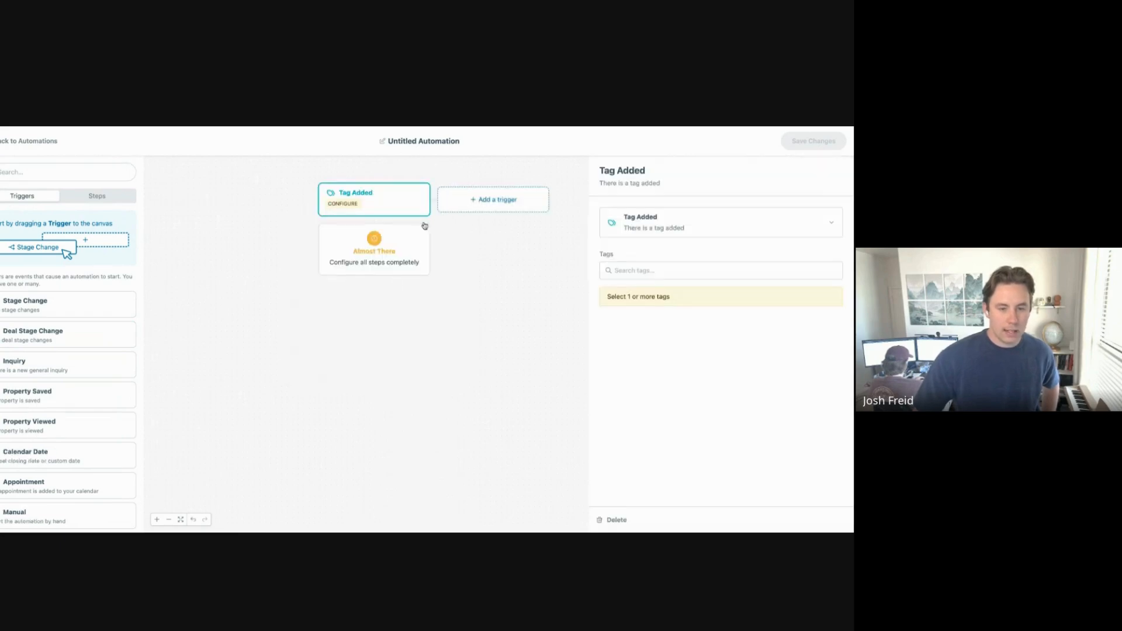
click(695, 269)
text(Swep)
click(666, 313)
click(471, 306)
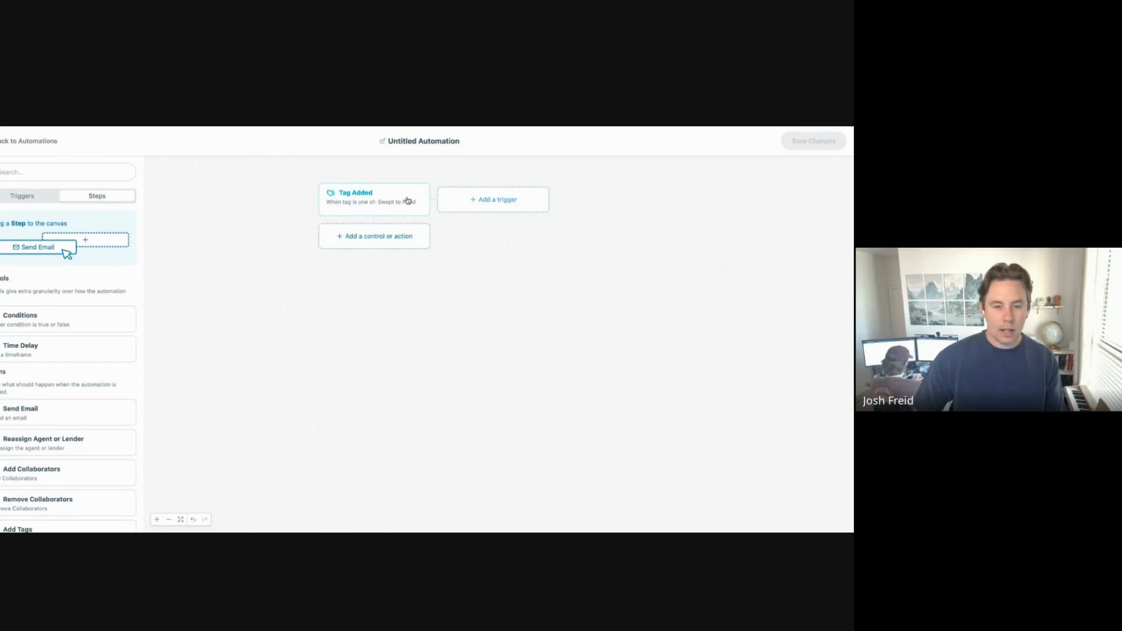
Step: Add a Reassign Agent or Lender step that sends the tagged leads to Test Pond 1
click(411, 236)
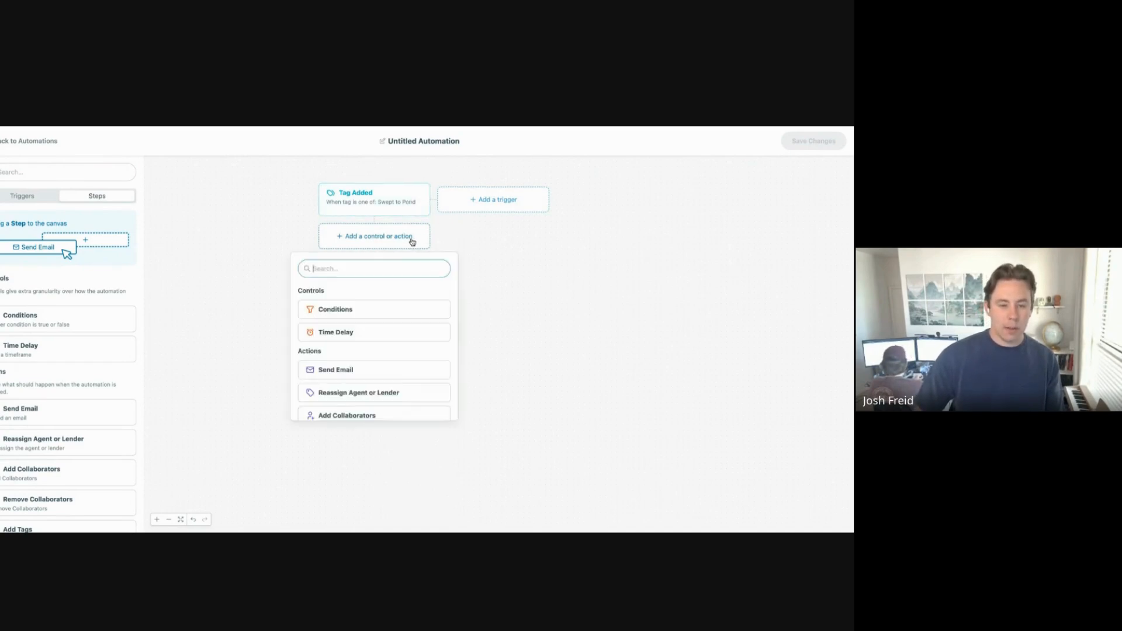
scroll(426, 328, down, 1)
scroll(426, 328, down, 4)
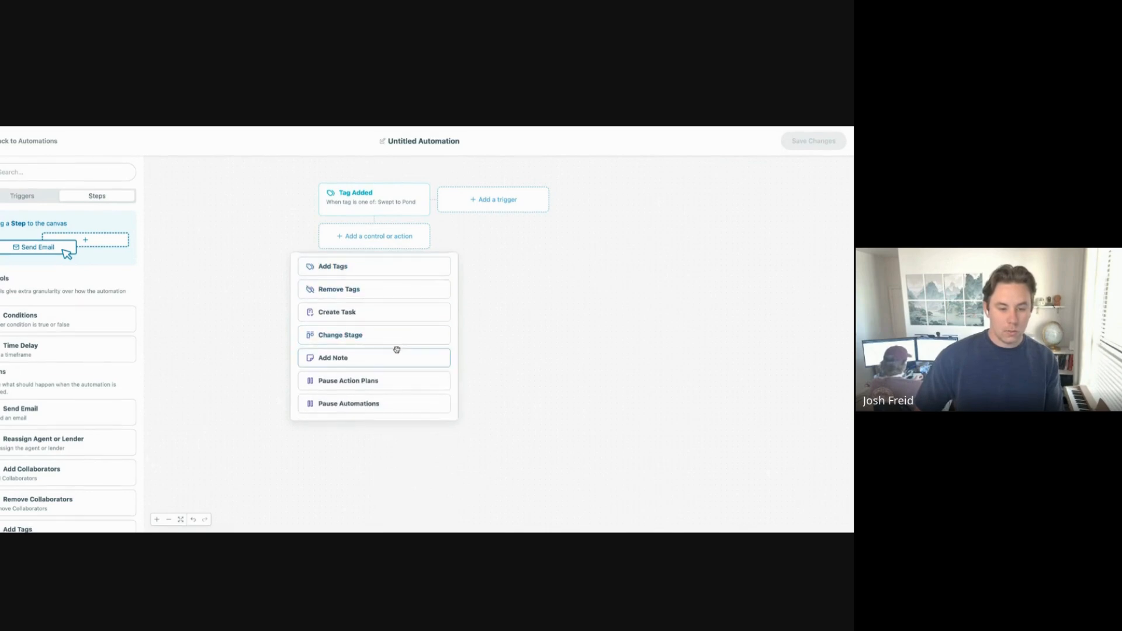
scroll(418, 378, up, 1)
scroll(417, 378, up, 4)
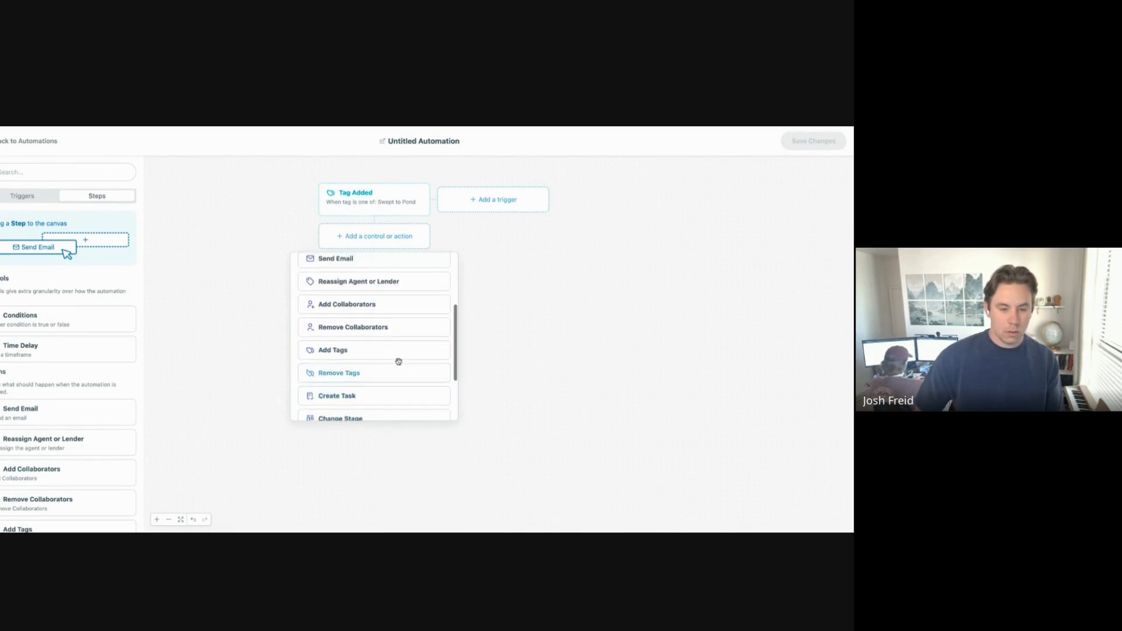
click(414, 341)
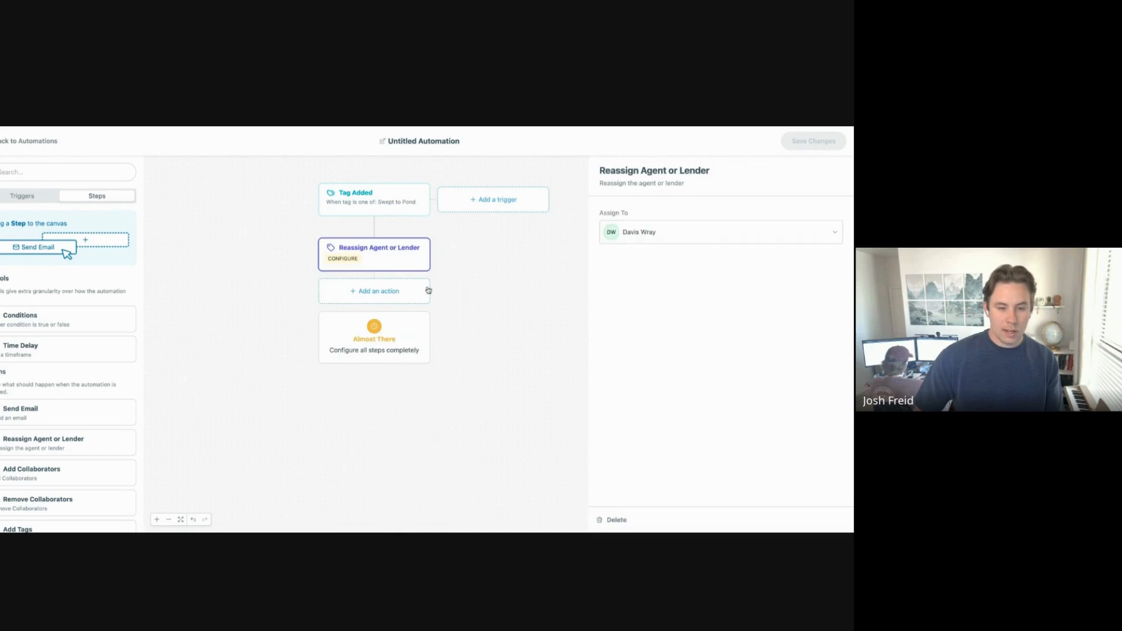
click(672, 233)
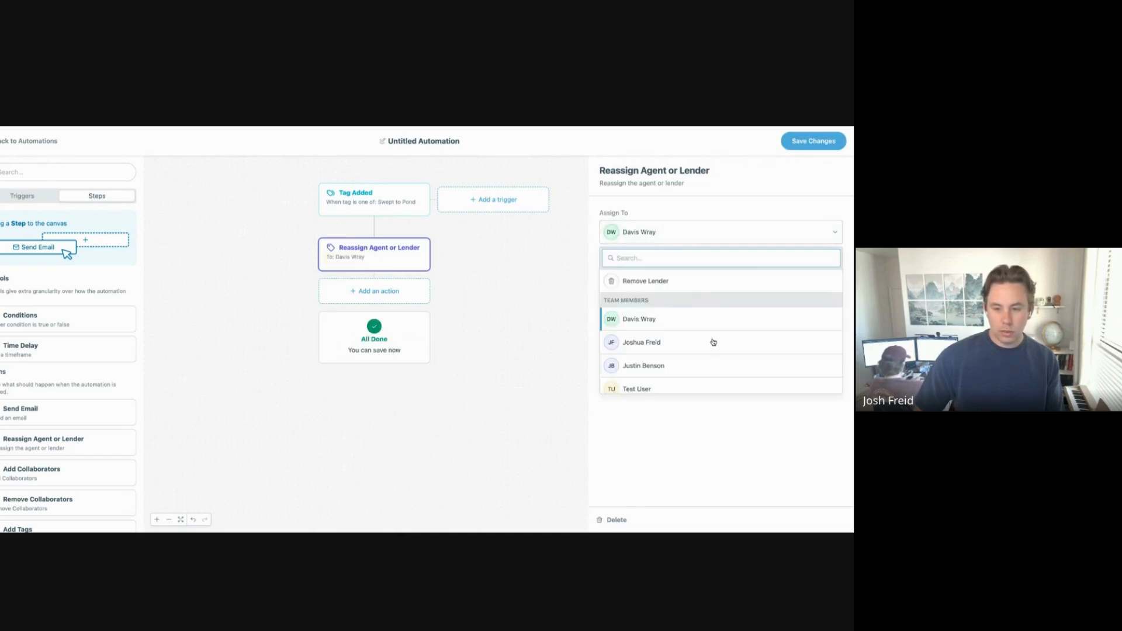
scroll(711, 342, down, 3)
scroll(713, 342, down, 5)
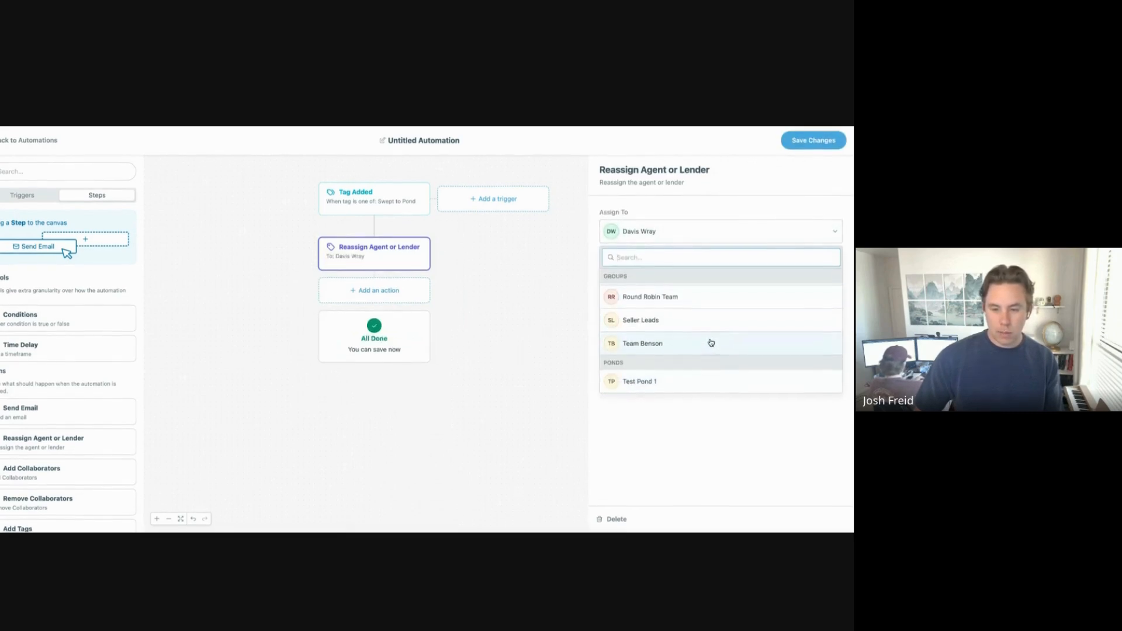
click(662, 383)
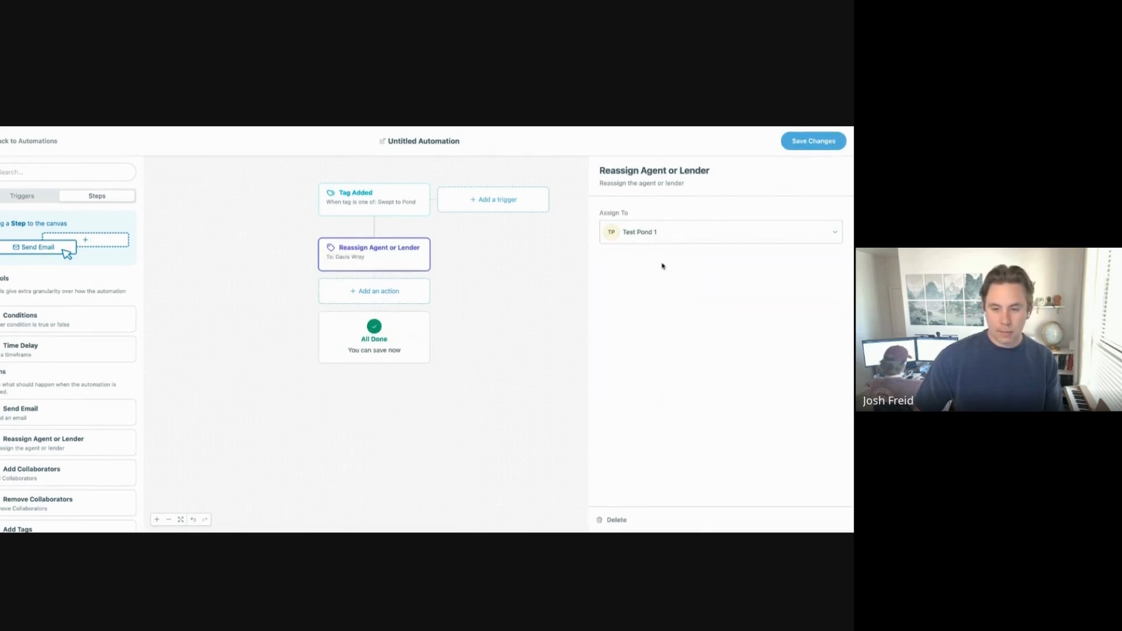
click(552, 259)
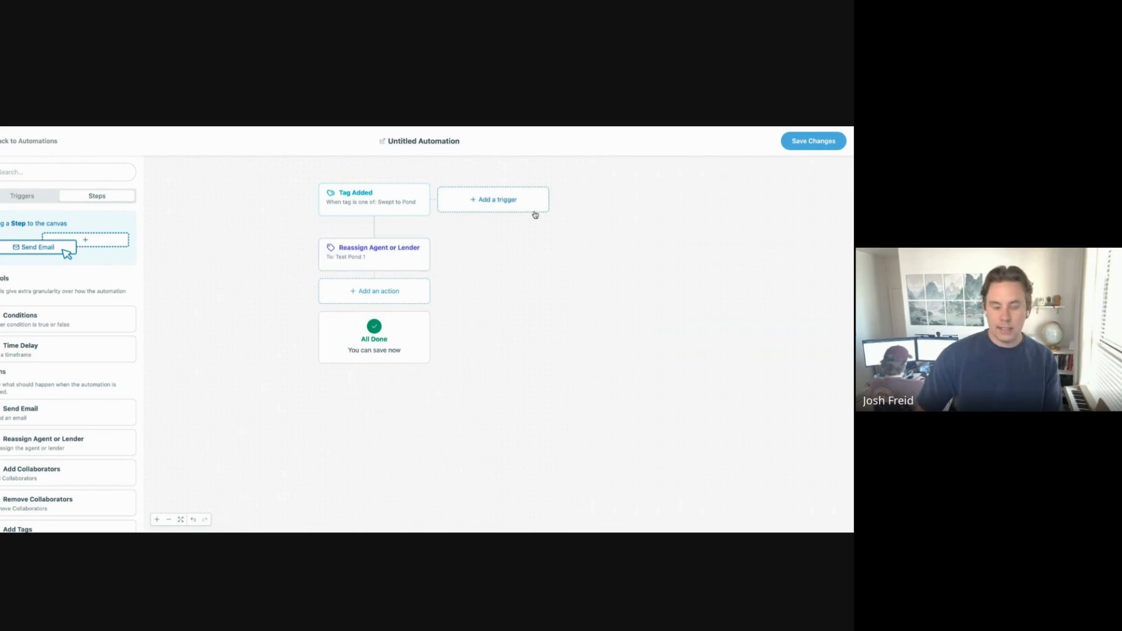
click(440, 143)
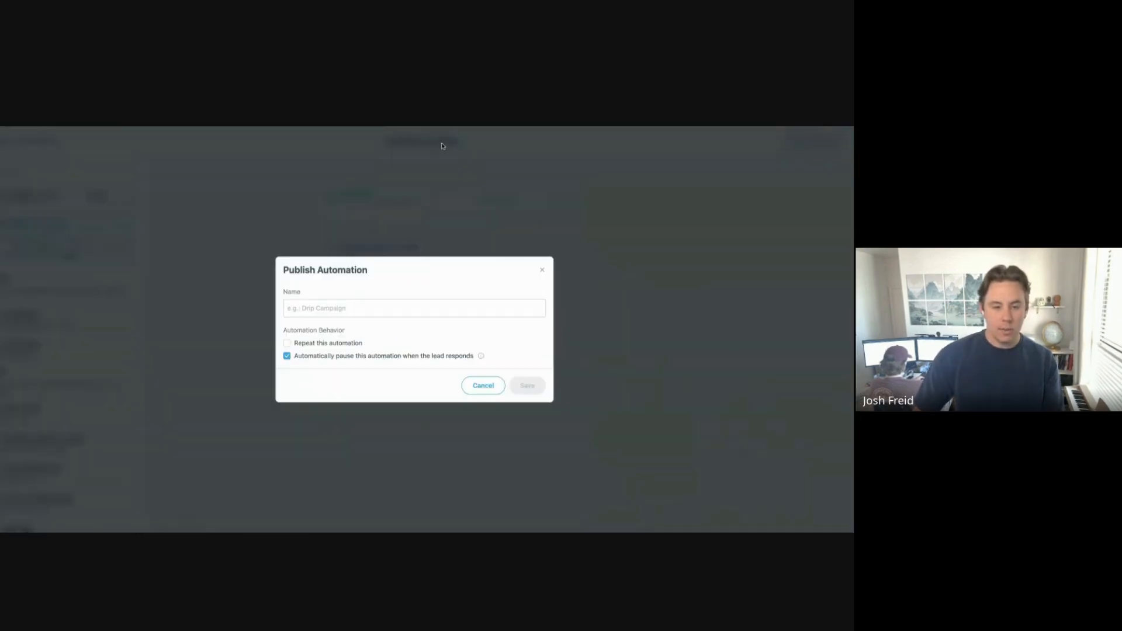
click(453, 310)
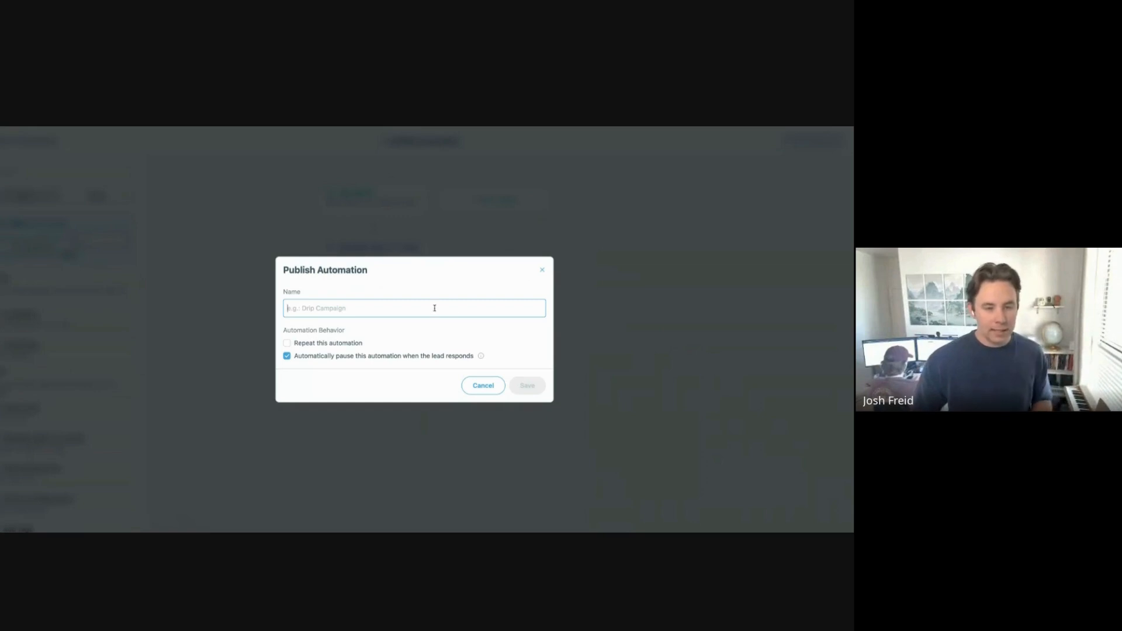
click(542, 270)
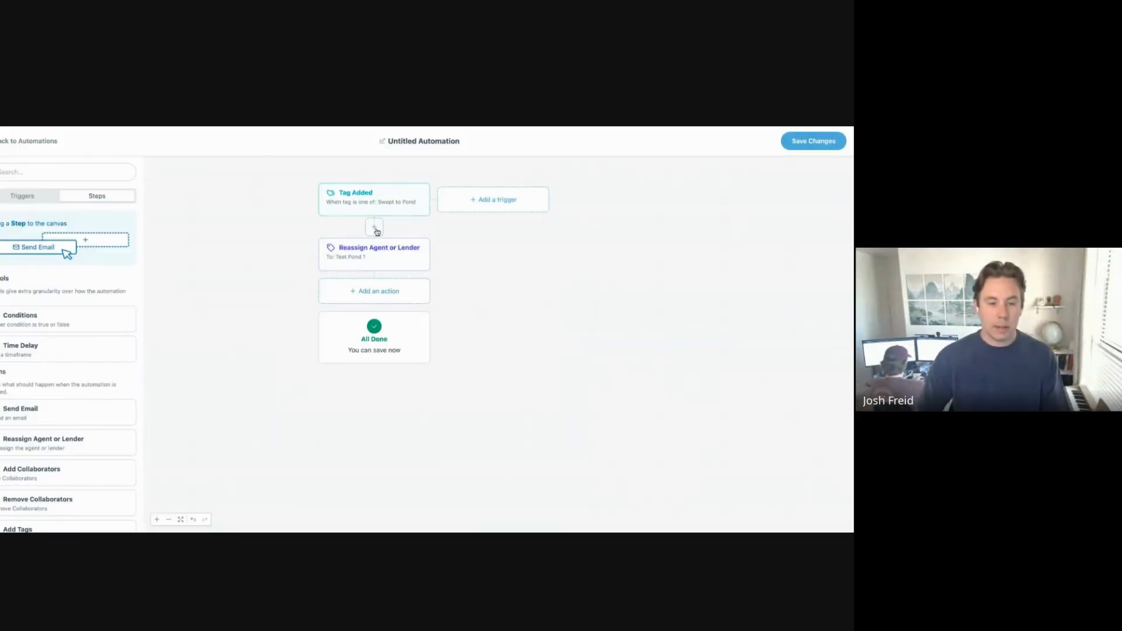
Step: Insert a Conditions step before the reassign requiring Source to include HomeLight
click(380, 229)
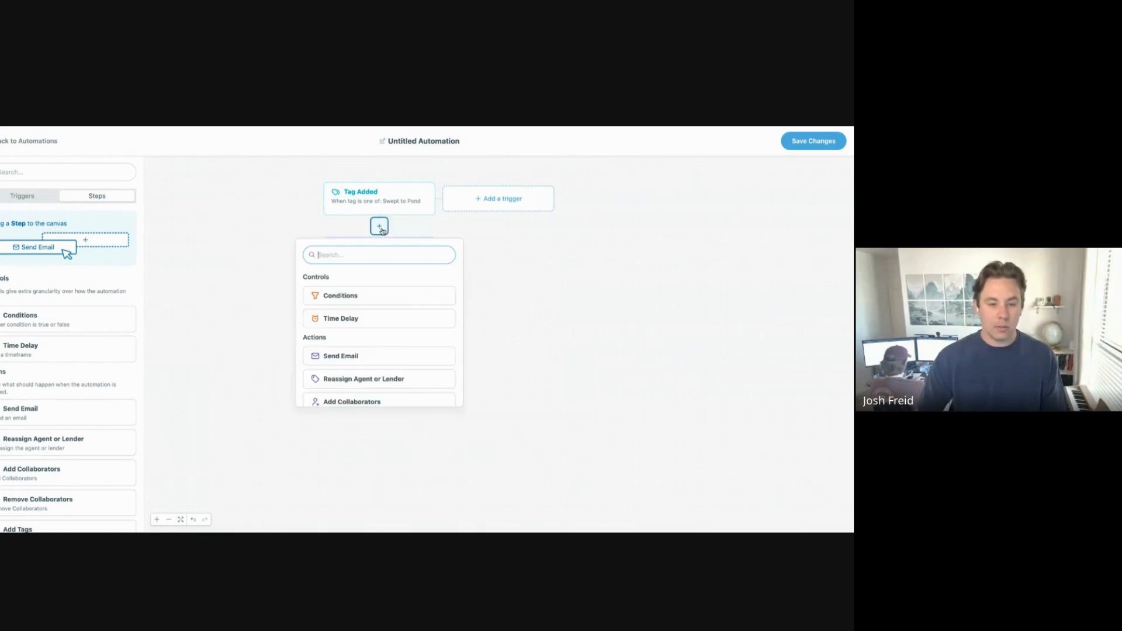
click(417, 302)
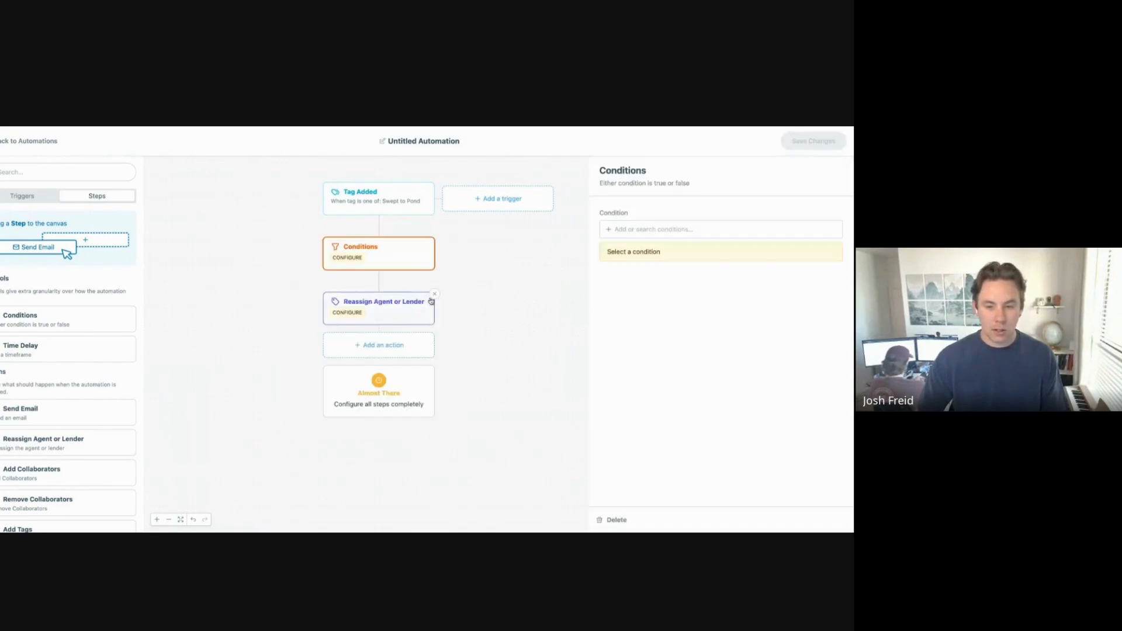
click(647, 229)
text(Sourc)
click(674, 255)
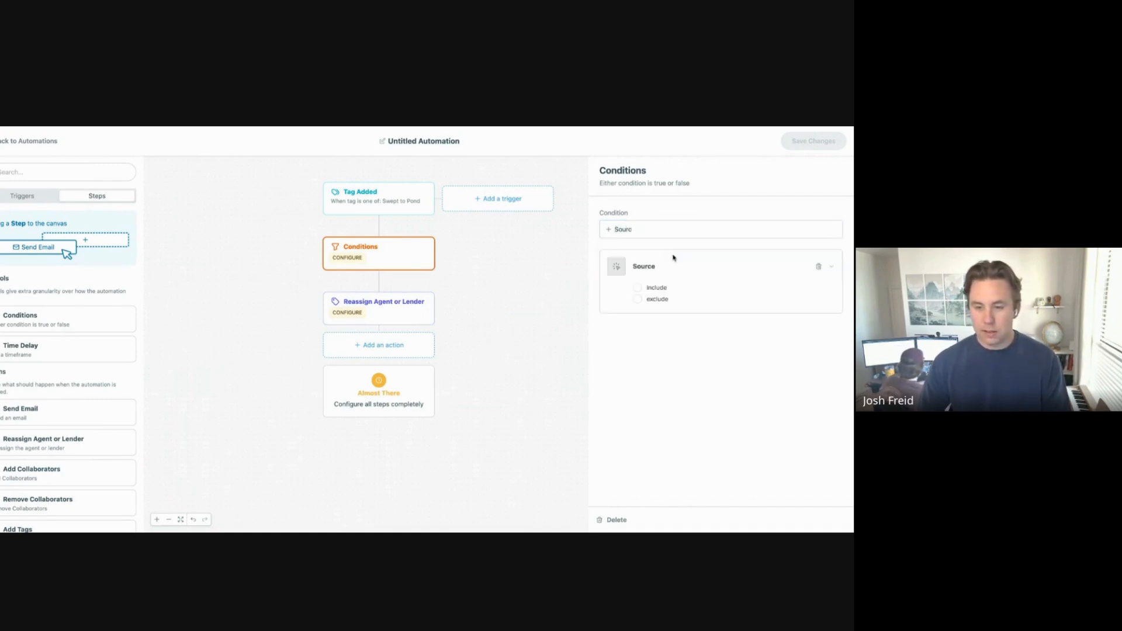
click(655, 288)
text(Zi)
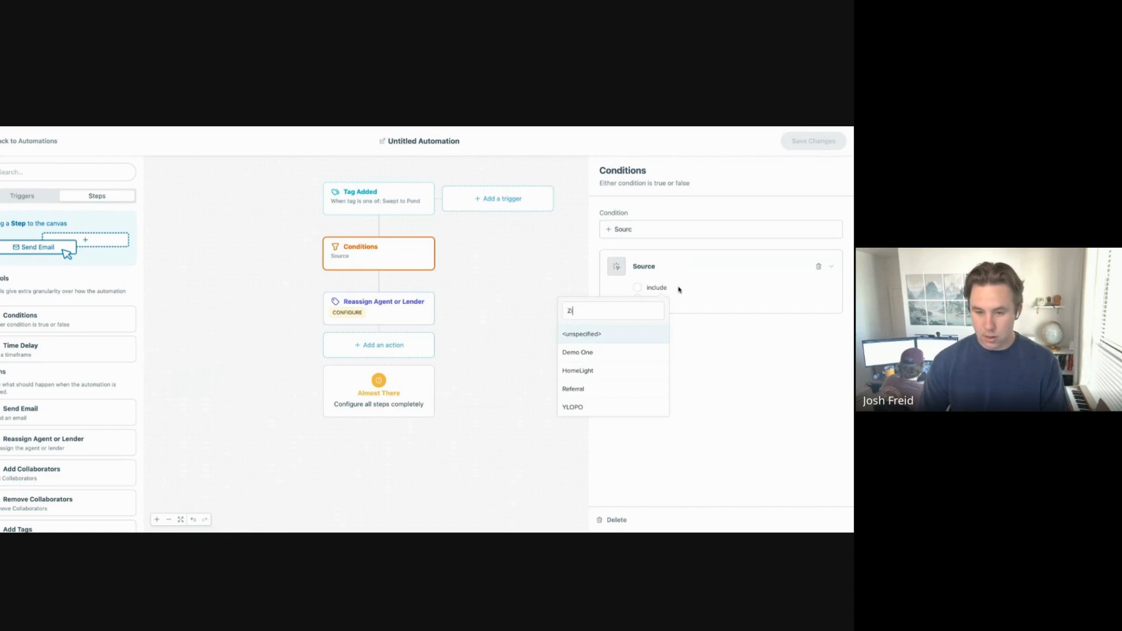
text(l)
key(BackSpace)
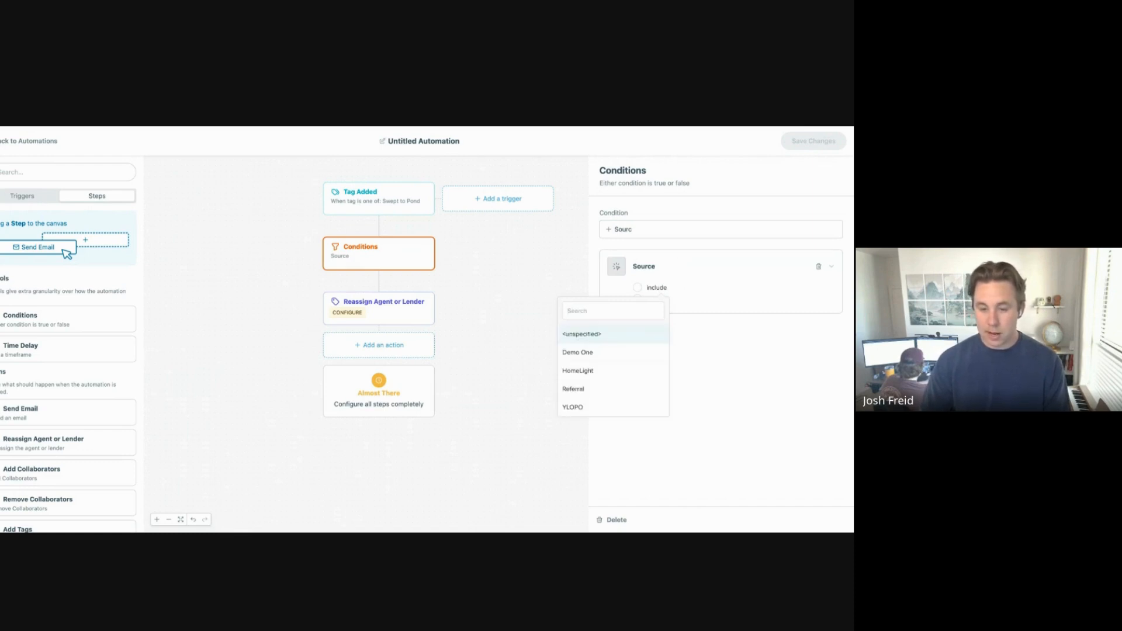
click(614, 371)
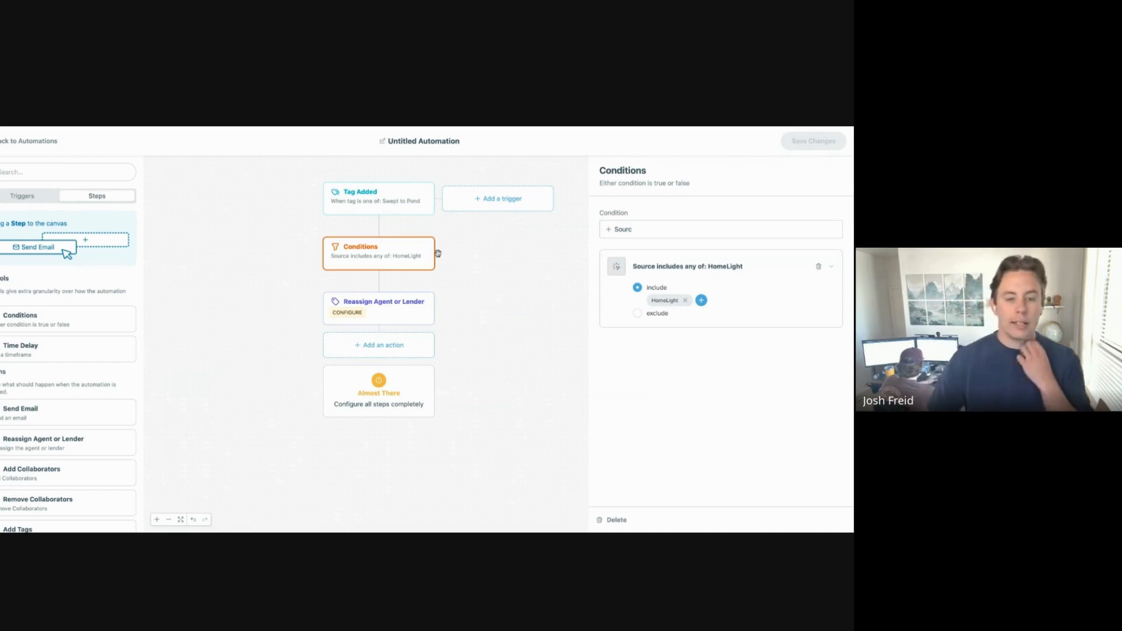
Step: Name the automation 'Swept to Homelight Pond' and try saving it
click(448, 153)
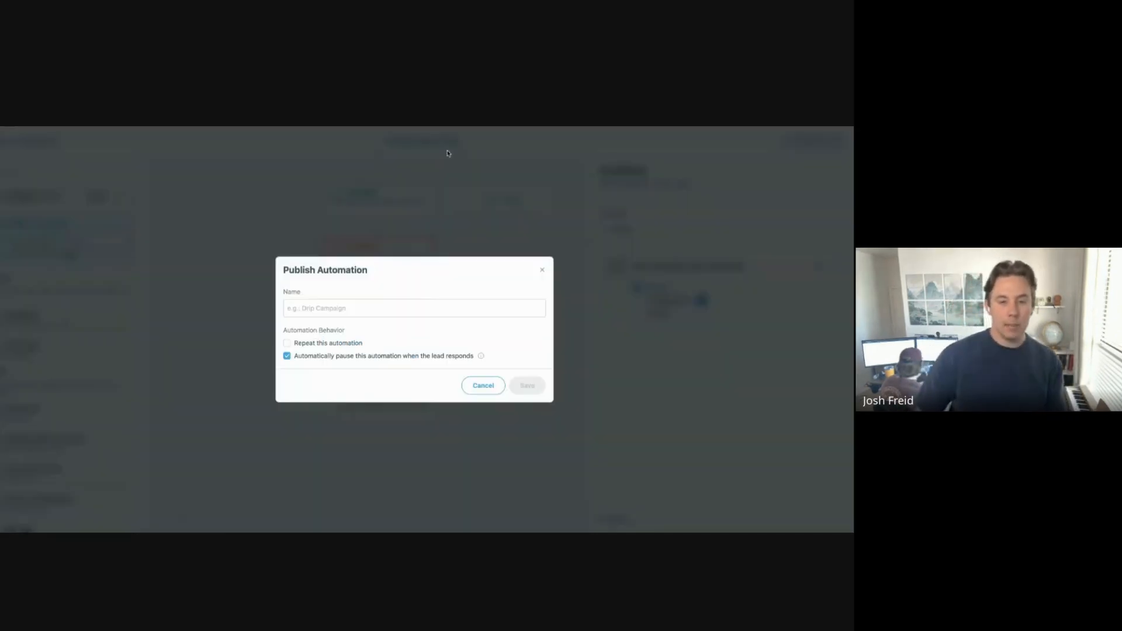
click(422, 307)
text(Swept to Homelight Pon)
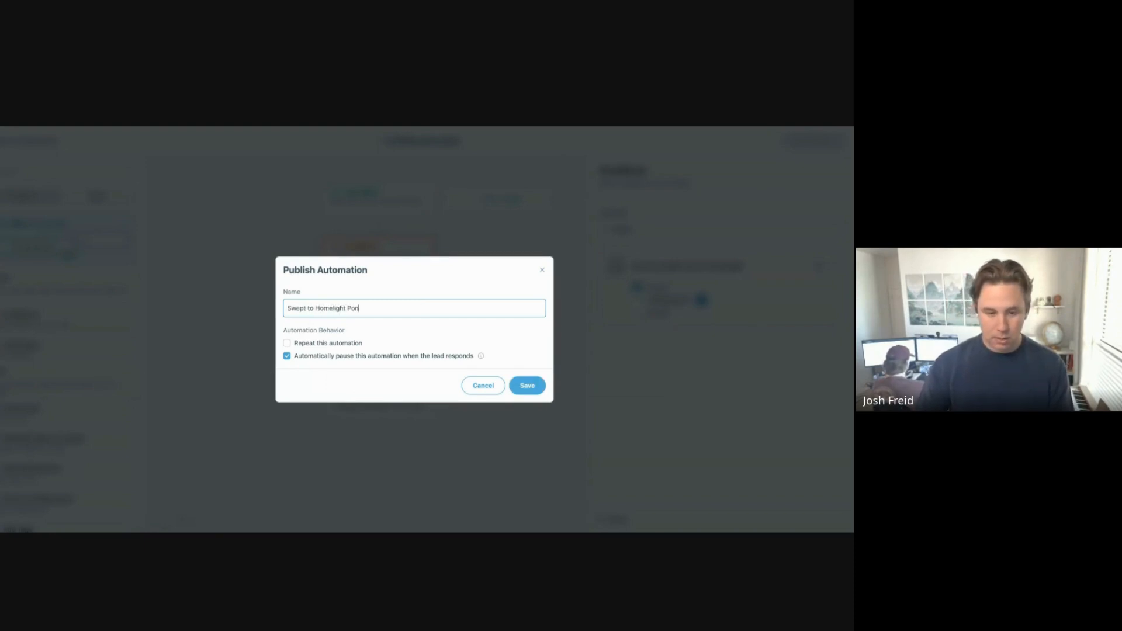
click(523, 386)
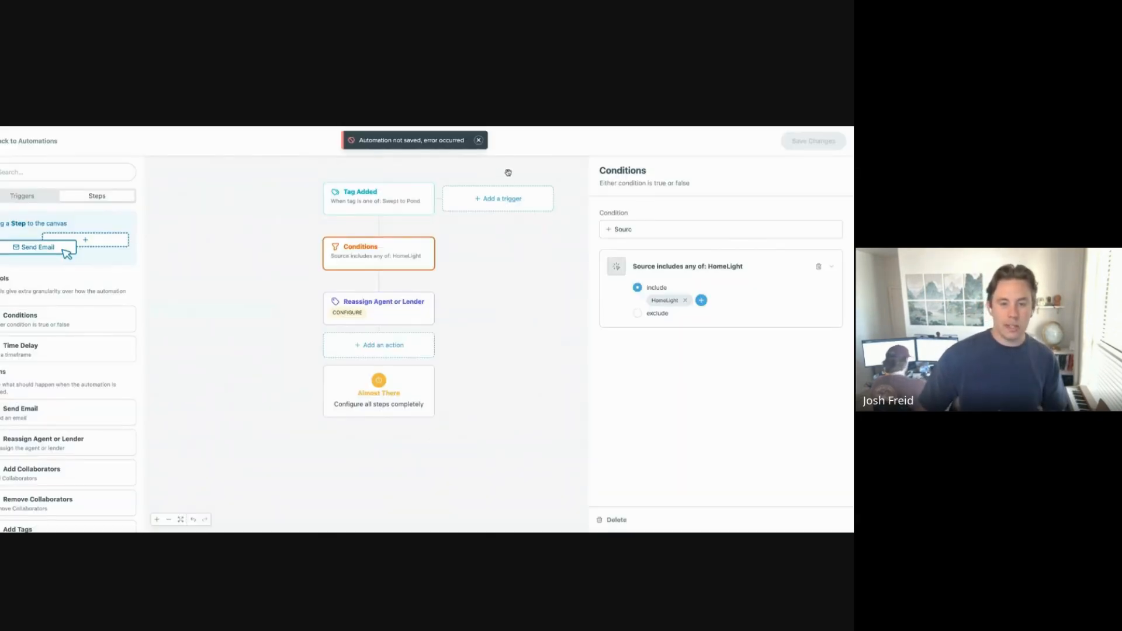
Step: Dismiss the save error and return to the automations list
click(478, 140)
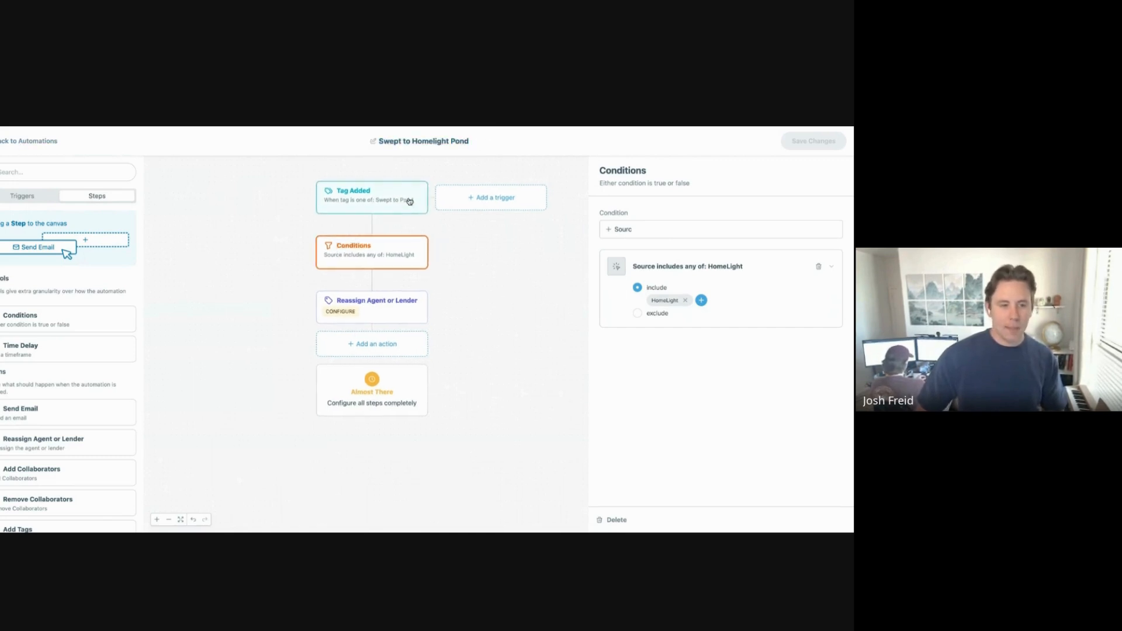
scroll(477, 269, right, 1)
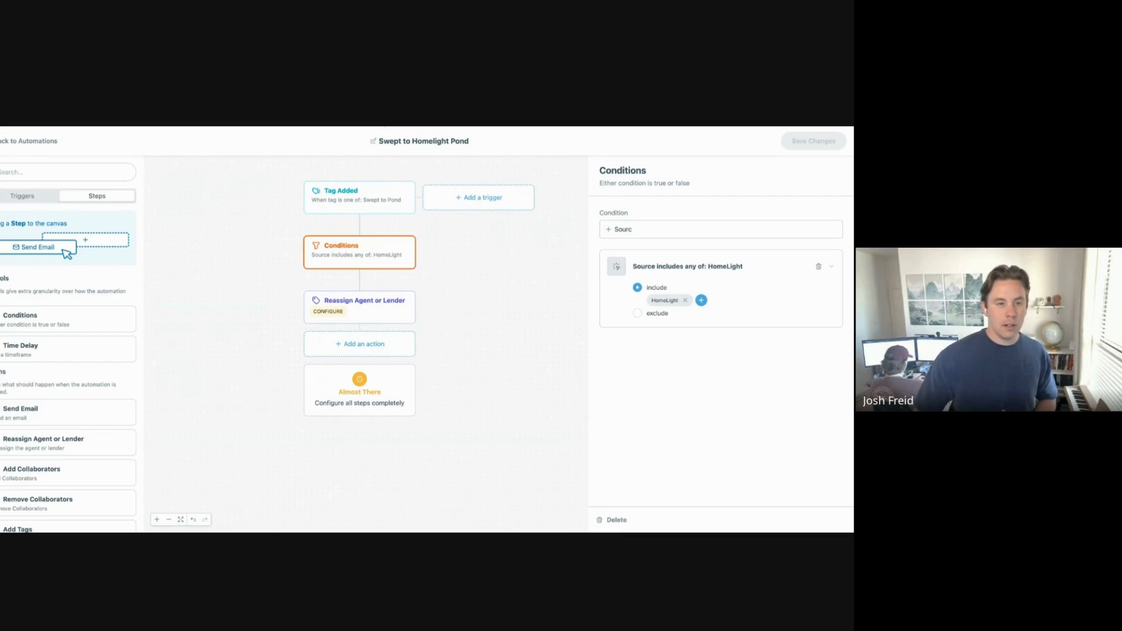
click(1, 139)
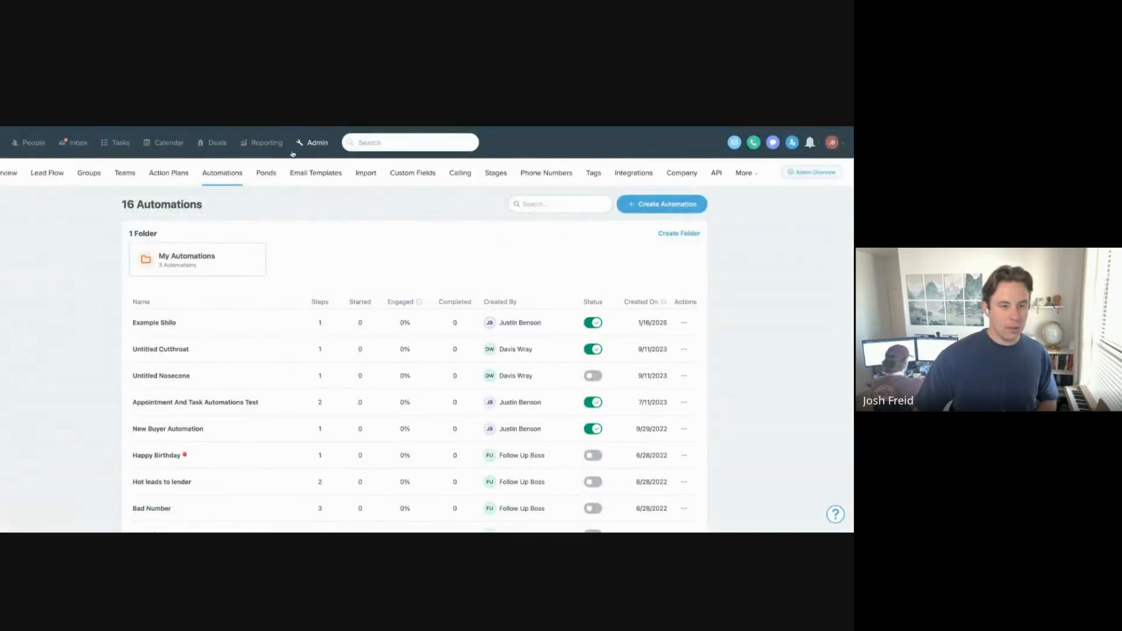
Step: Open the Ponds admin page and begin adding a new pond
click(267, 174)
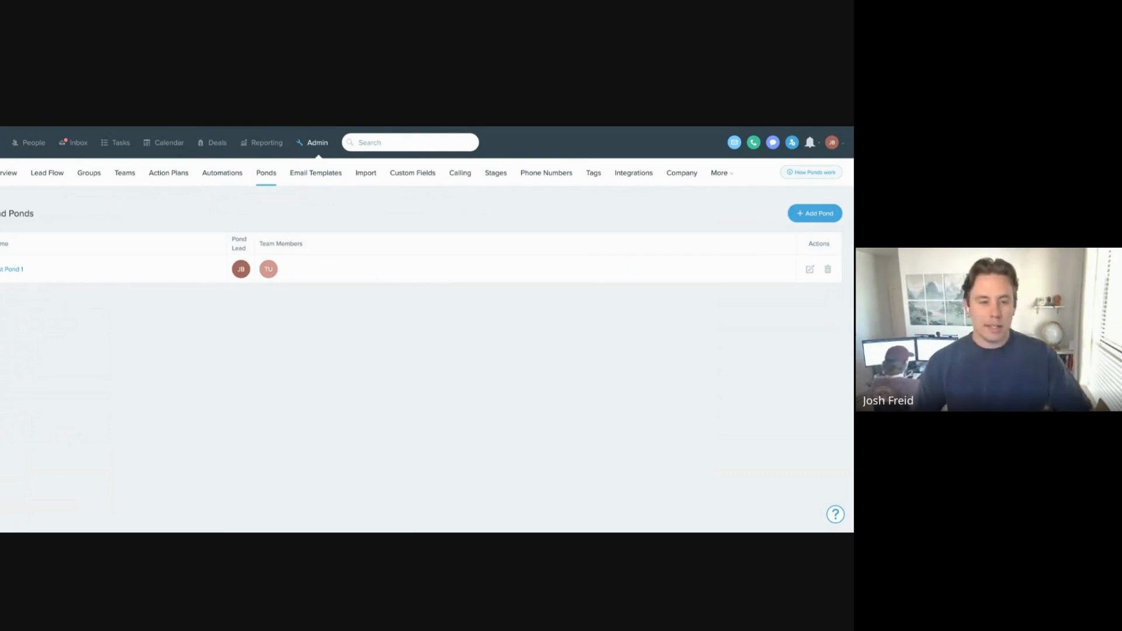
click(826, 218)
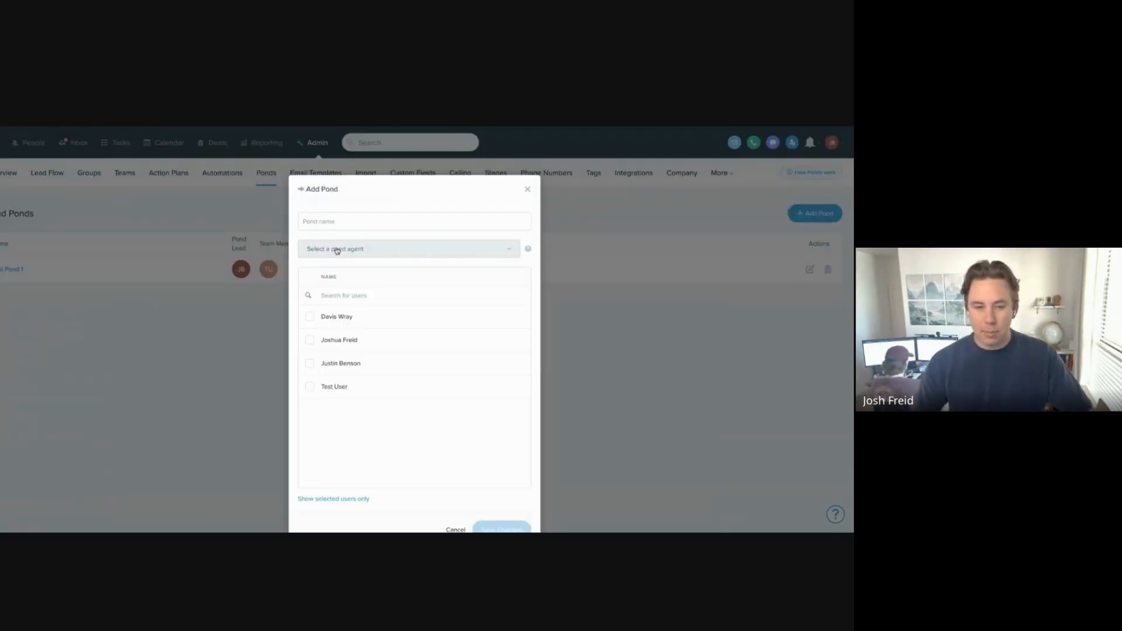
Step: Name the new pond 'Homelight Swept Leads' and choose its pond agent
text(Homelight)
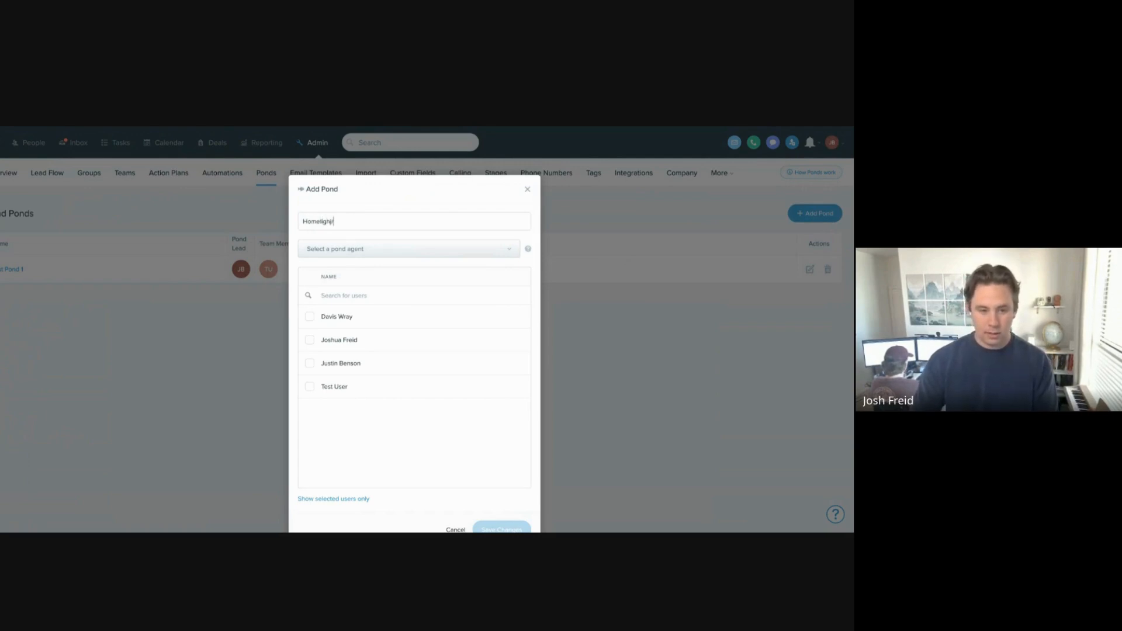
text( Swep)
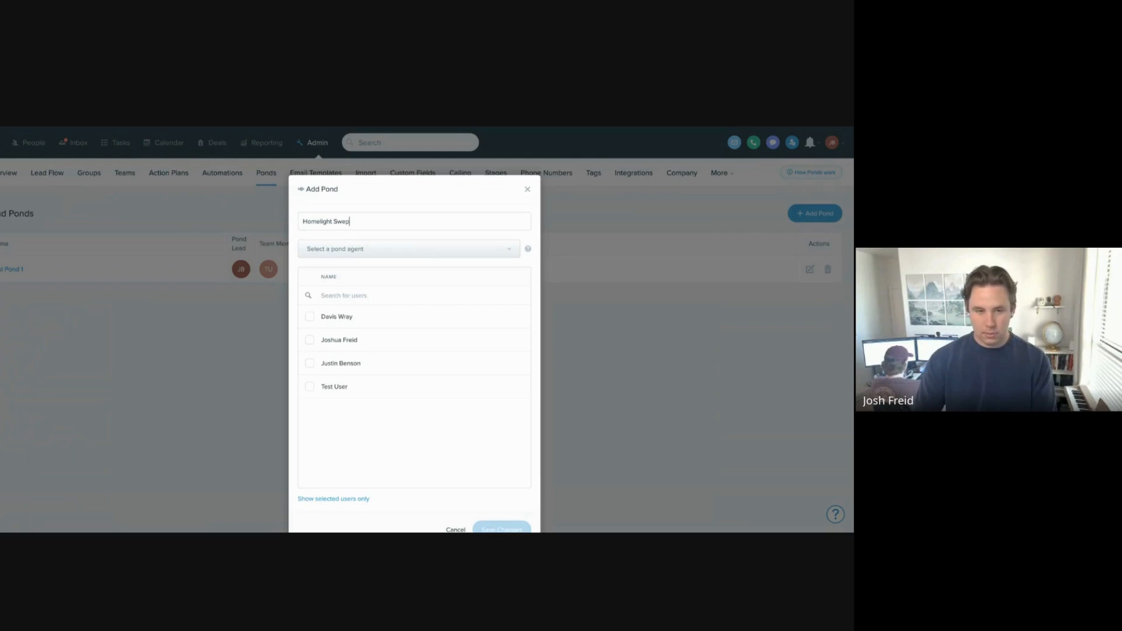
text(t Leads)
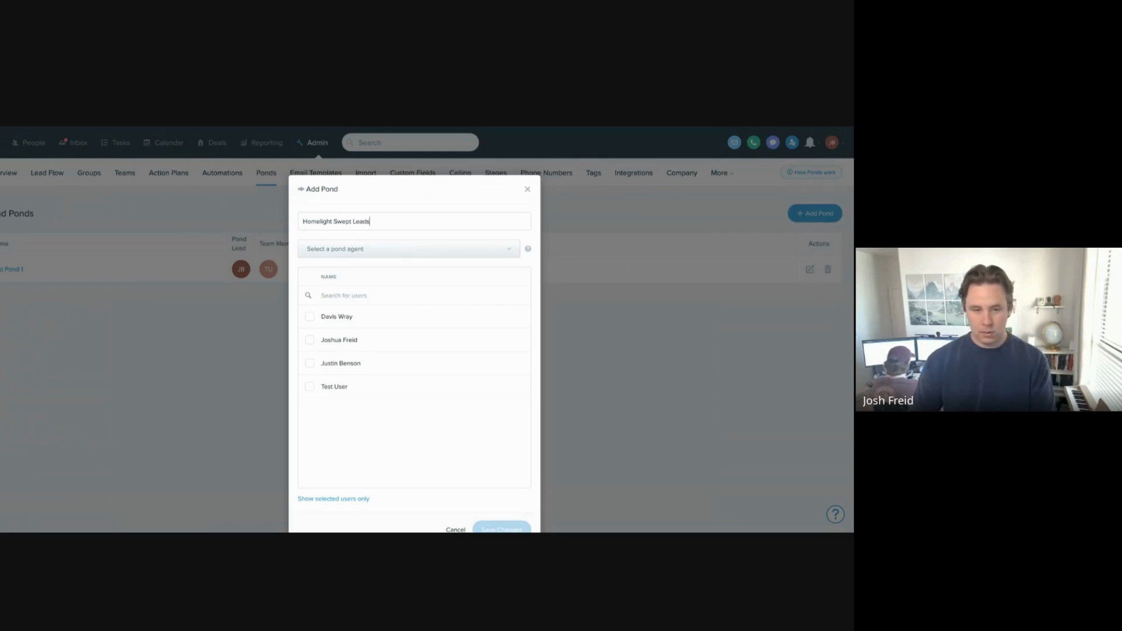
click(393, 250)
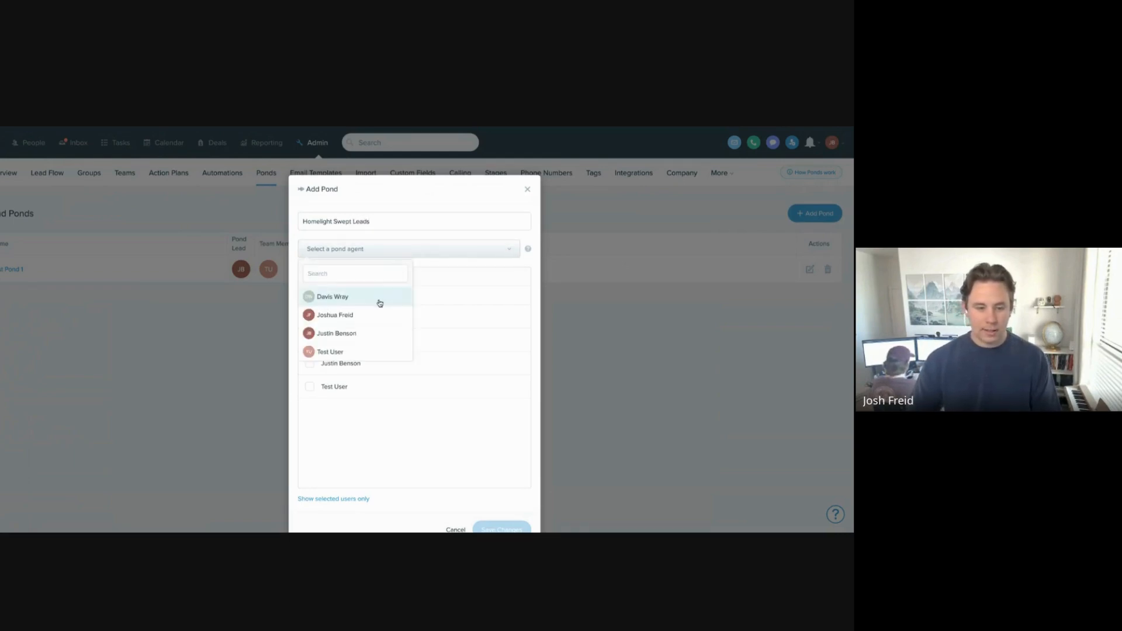
click(389, 323)
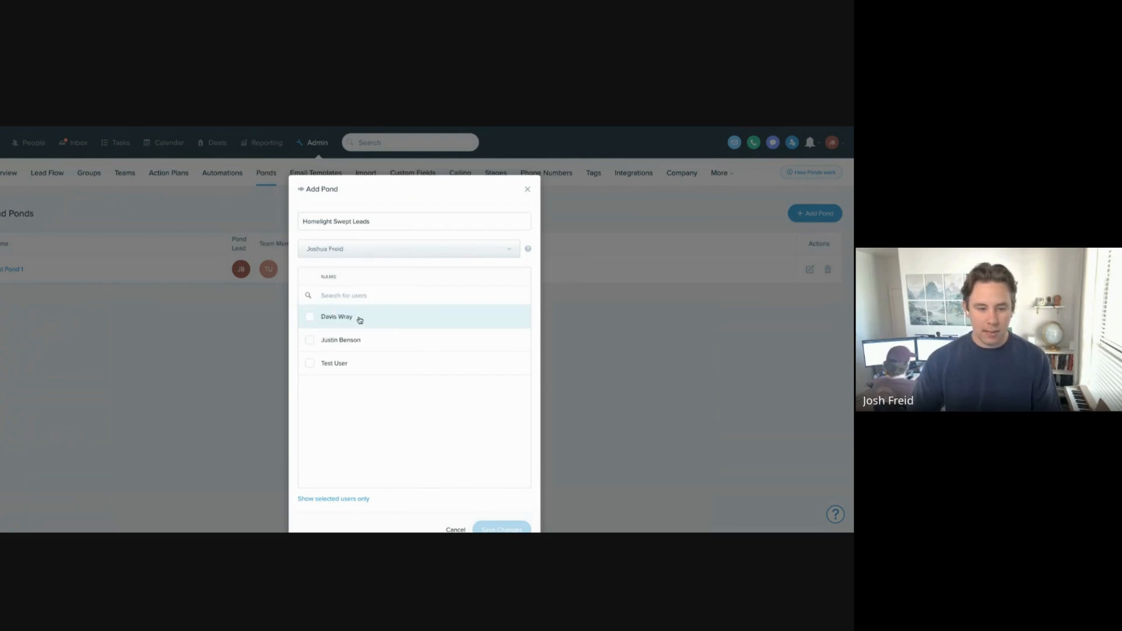
Step: Select two team members for the pond, leaving out the test account, and save it
click(358, 320)
click(362, 342)
click(365, 362)
click(363, 344)
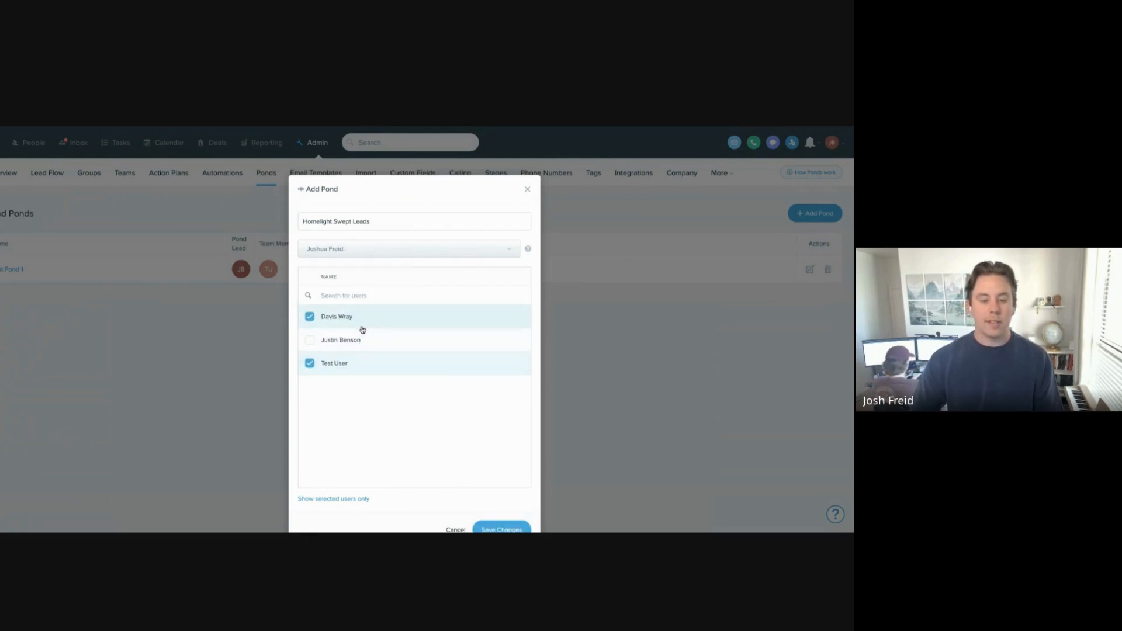
click(362, 325)
click(363, 363)
click(362, 341)
click(365, 319)
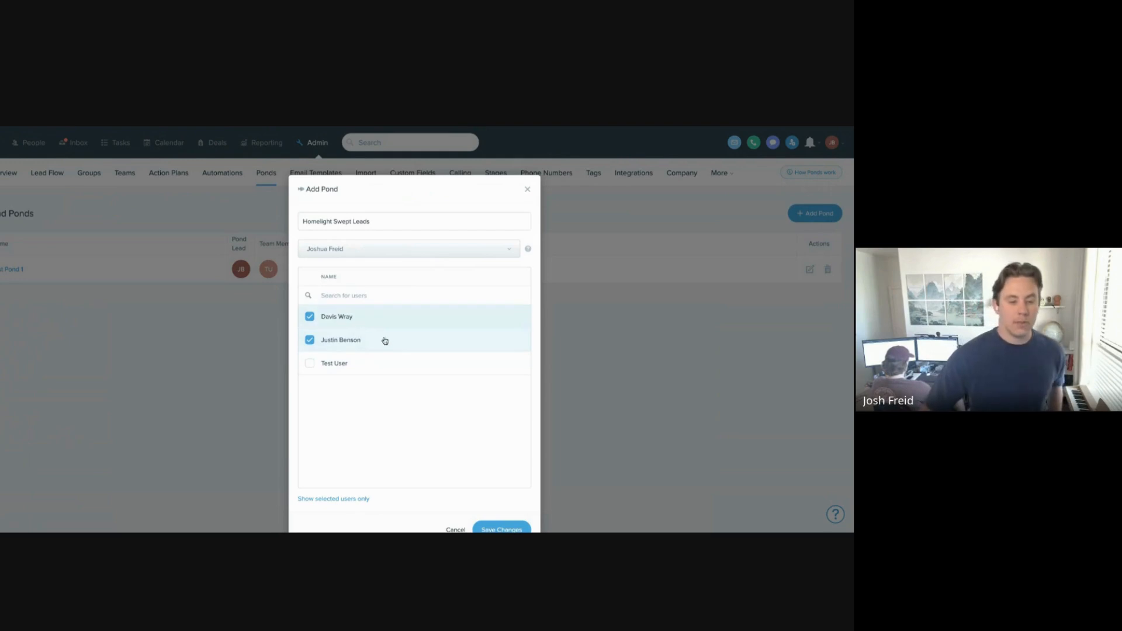
scroll(503, 461, down, 1)
click(504, 465)
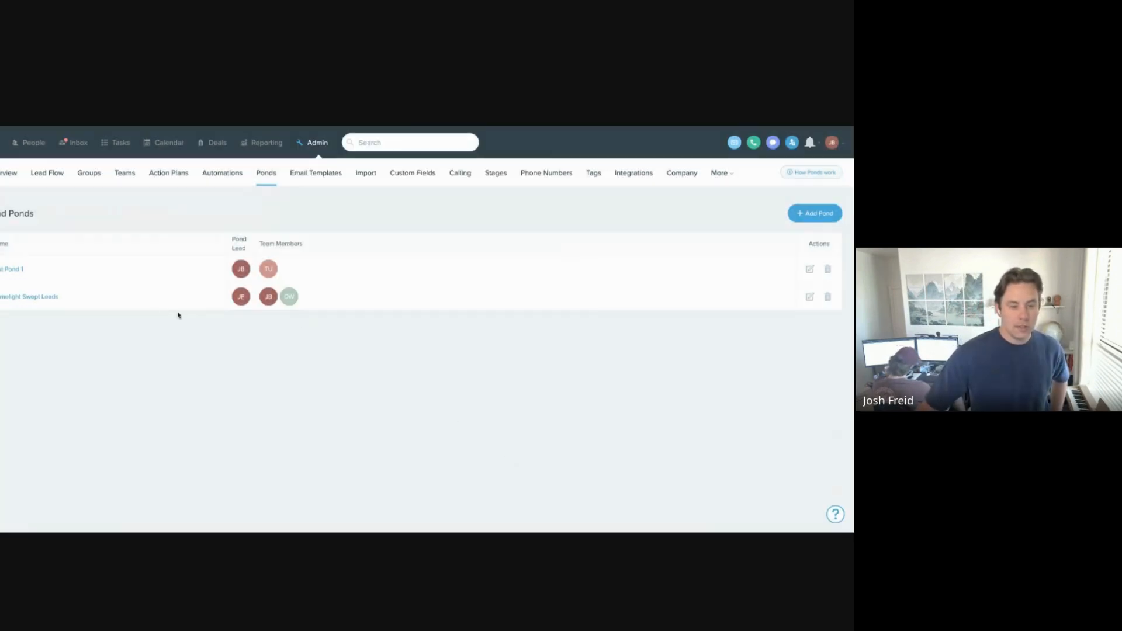